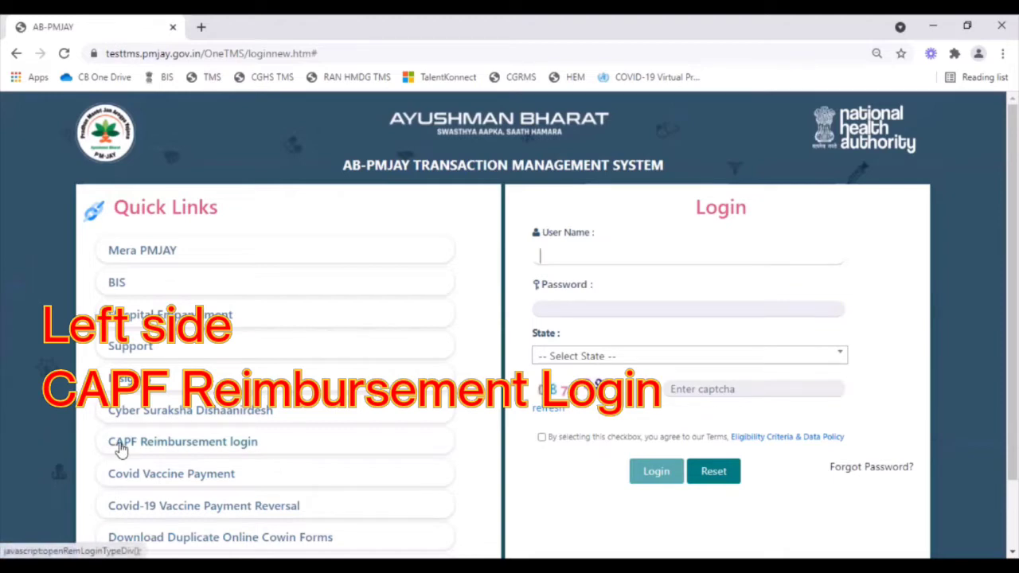
# - On the CAPF Reimbursement login, choose Force ID, enter the member's force number, and pick Force Type ITBP
pyautogui.click(121, 449)
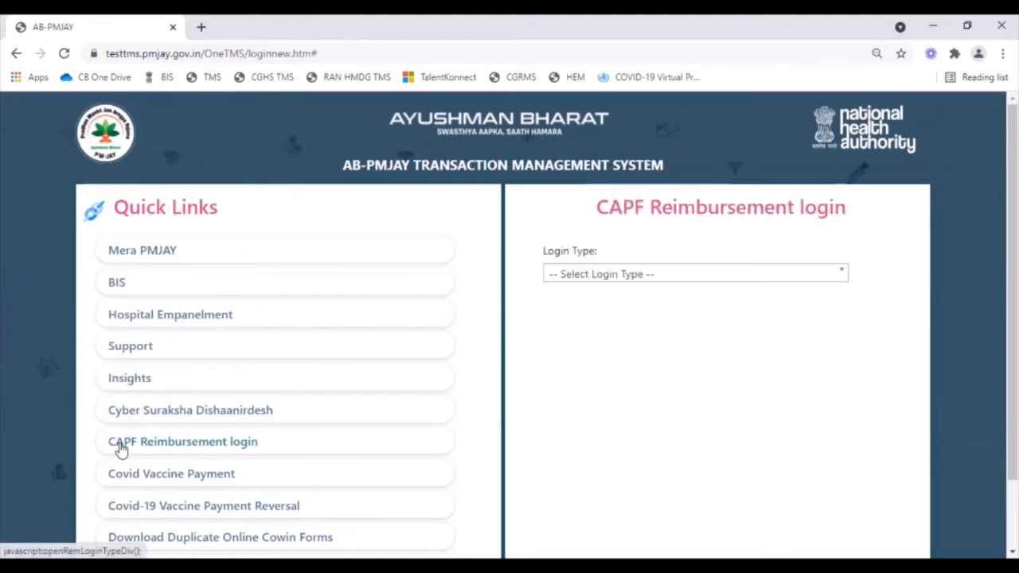
pyautogui.click(843, 276)
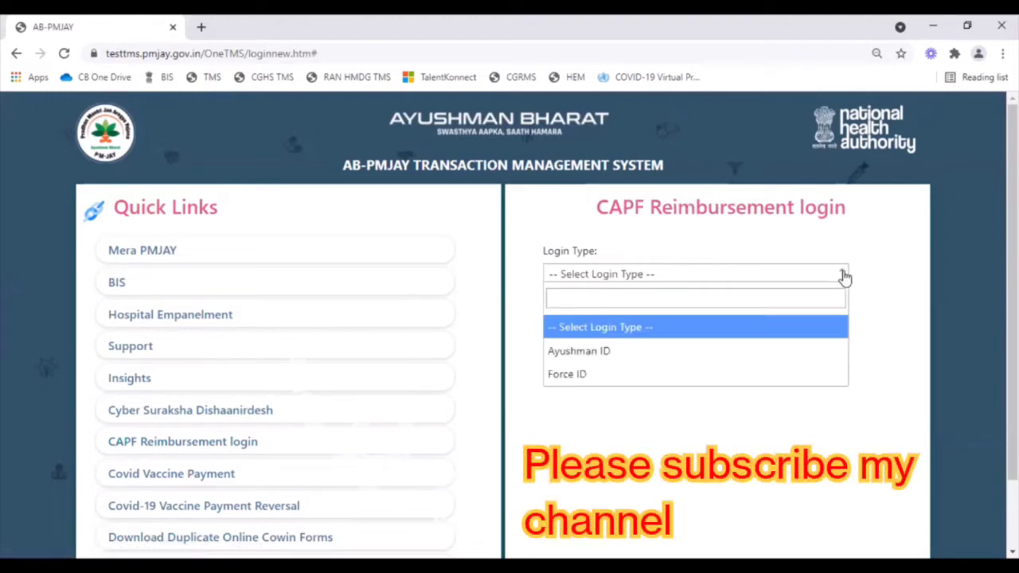
pyautogui.click(671, 379)
pyautogui.click(624, 333)
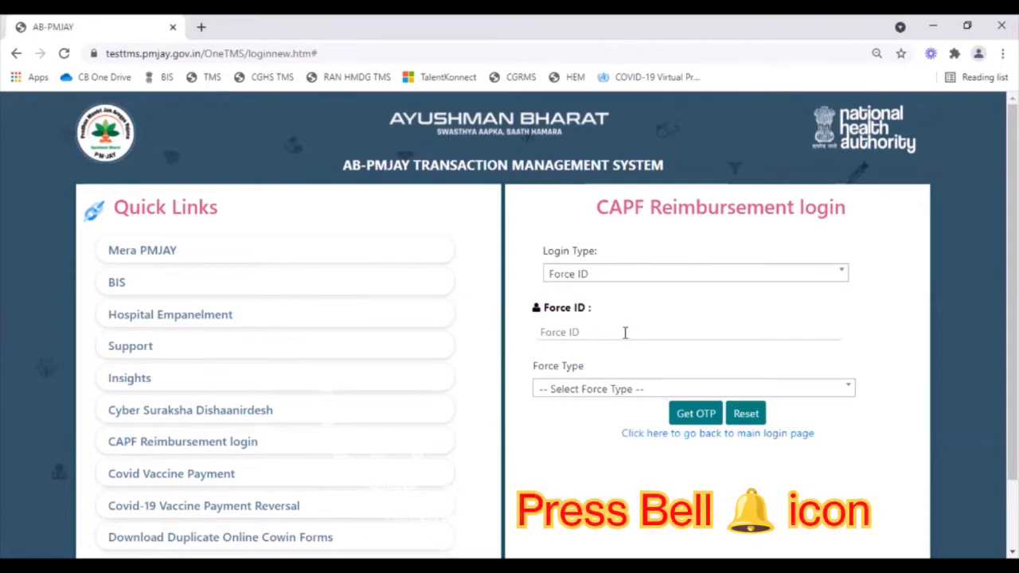
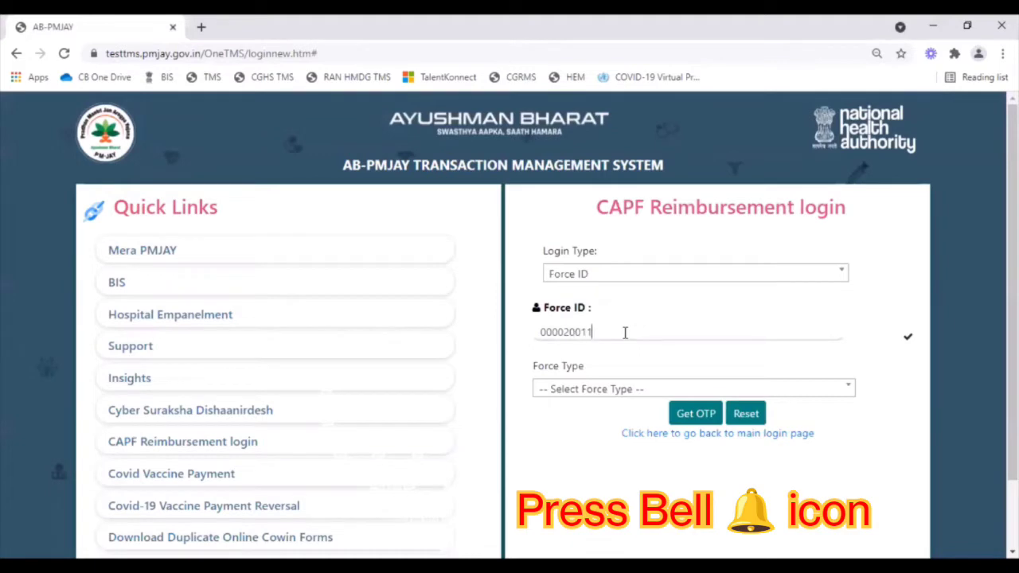
pyautogui.click(609, 390)
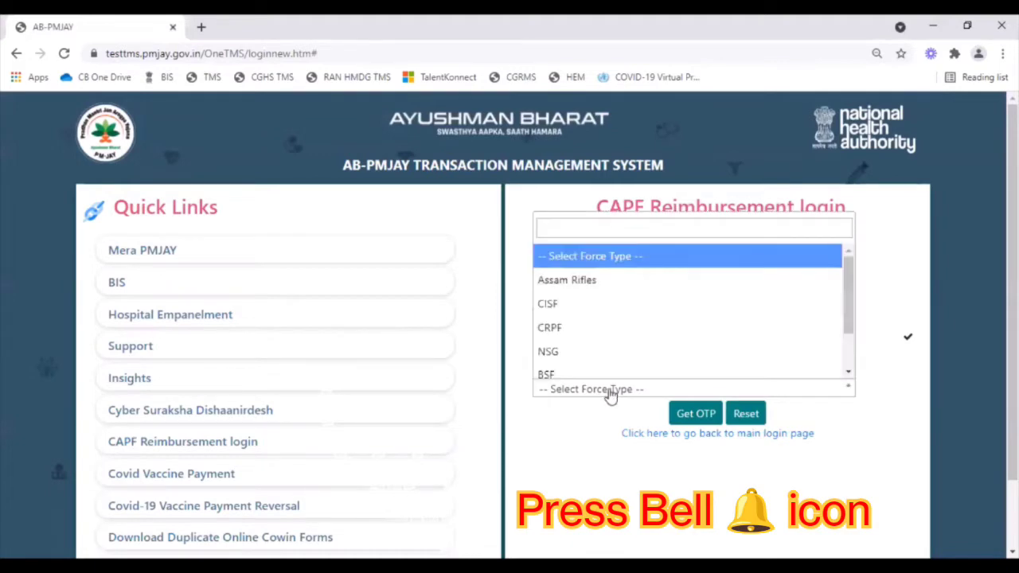
pyautogui.write('it')
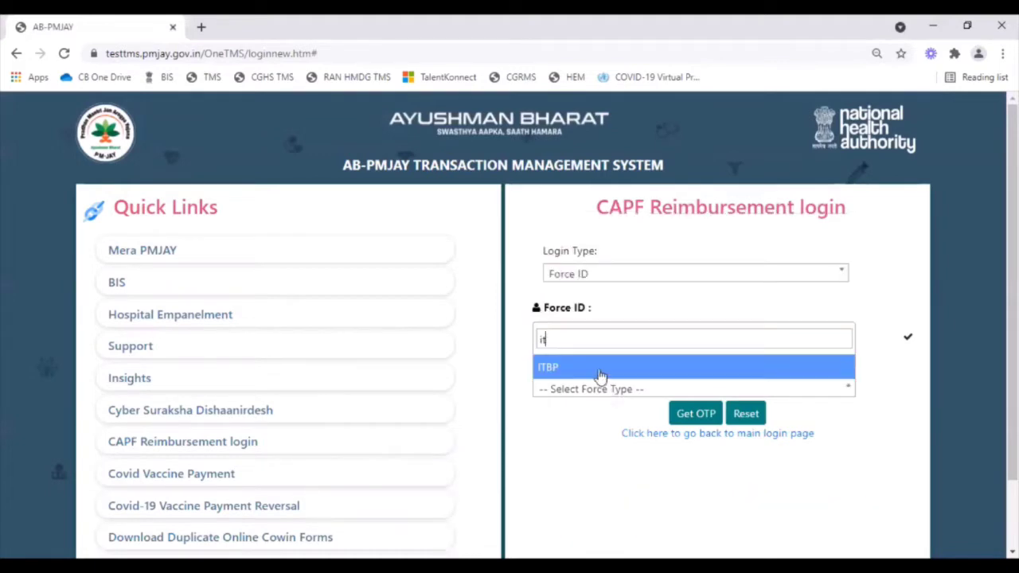
pyautogui.click(599, 368)
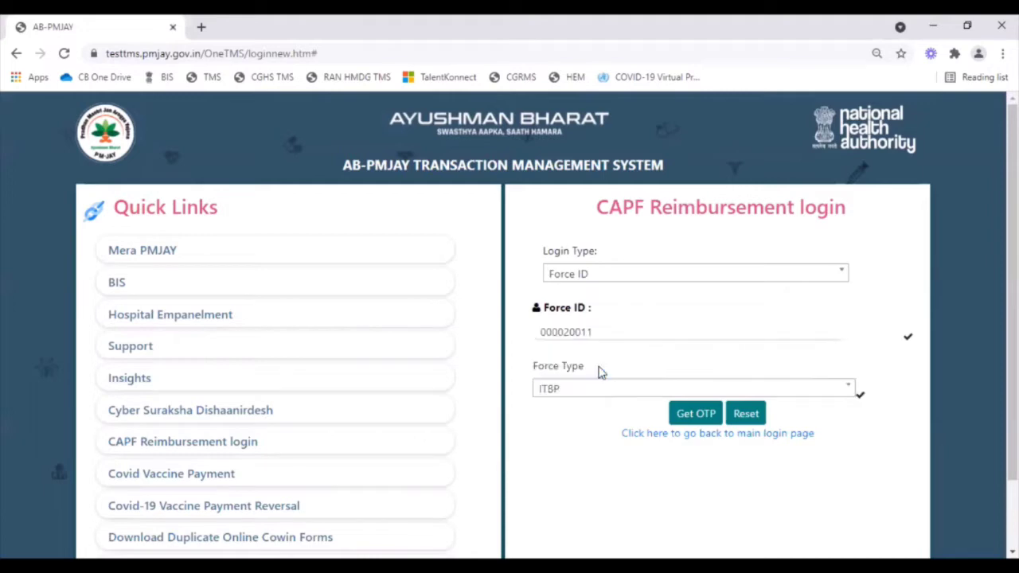
# - Request the OTP, enter it with the image verification code, and log in
pyautogui.click(695, 414)
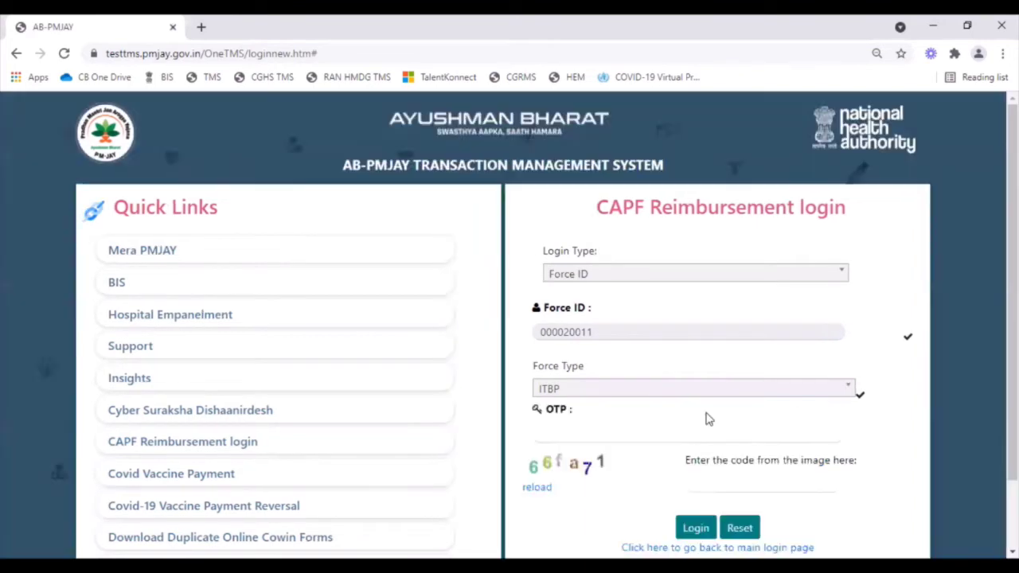
pyautogui.write('••')
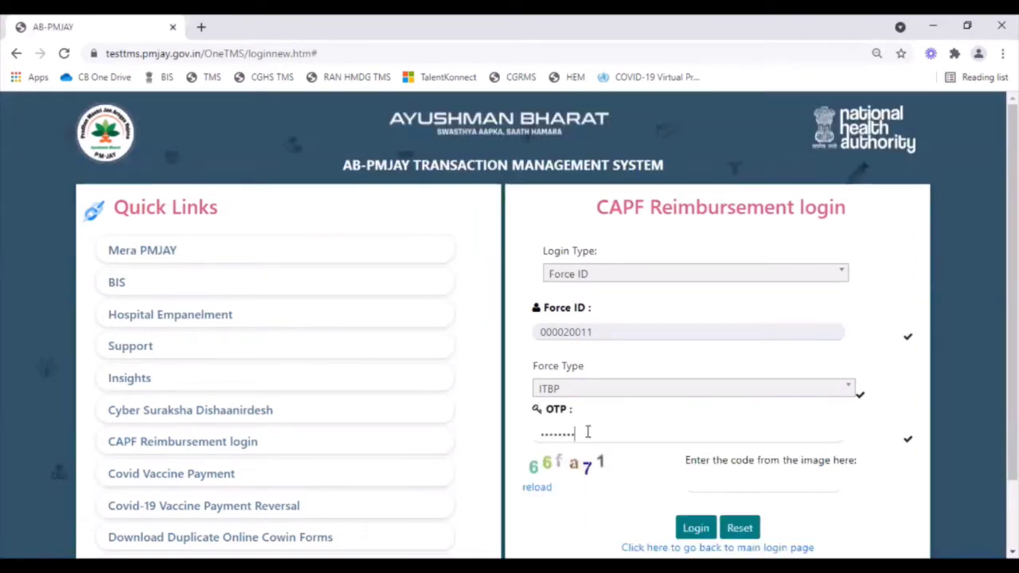
pyautogui.click(709, 481)
pyautogui.write('66fa71')
pyautogui.click(706, 529)
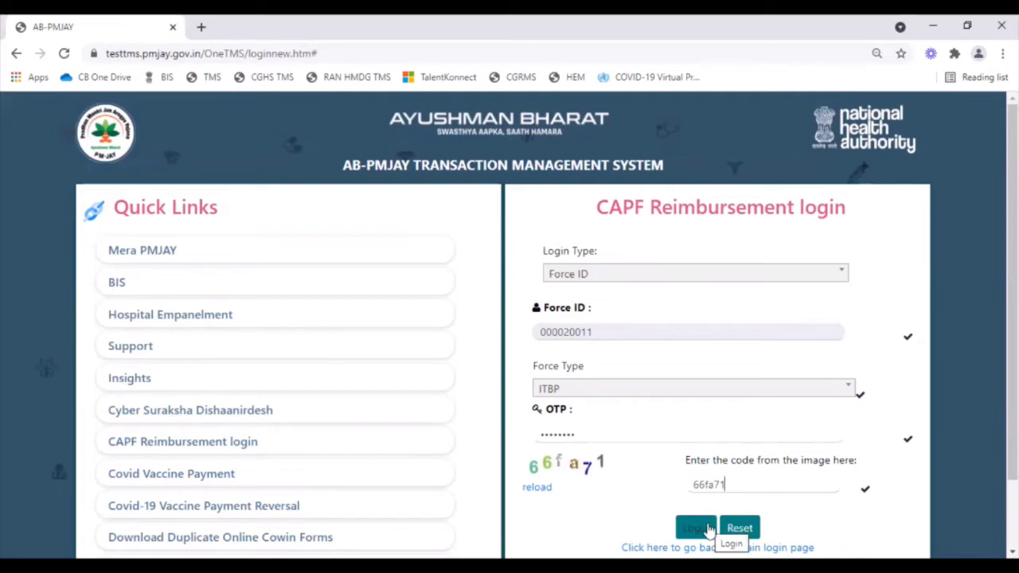
pyautogui.click(707, 528)
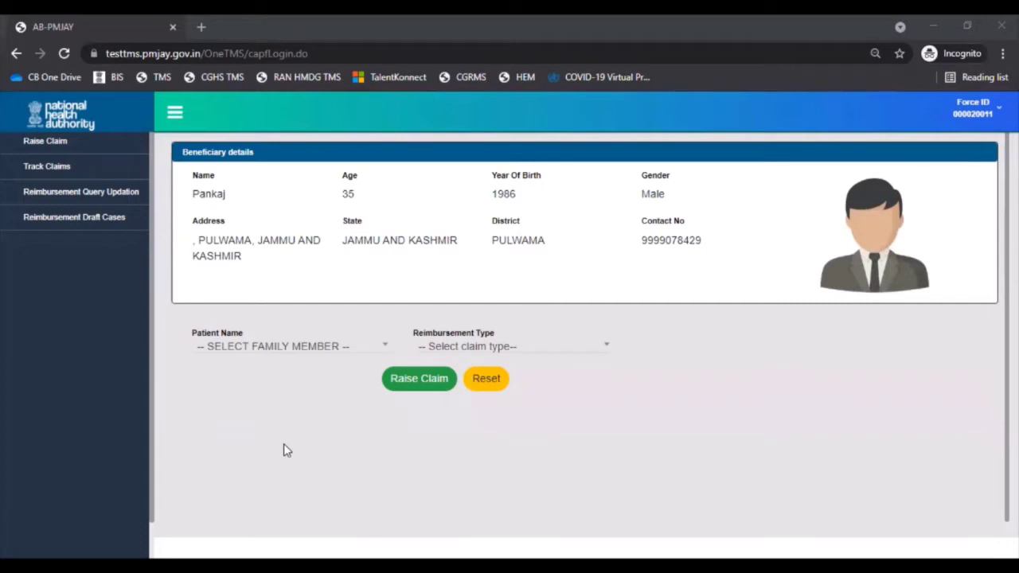
# - Choose the force member themselves as the patient and bring up the reimbursement type choices
pyautogui.click(332, 346)
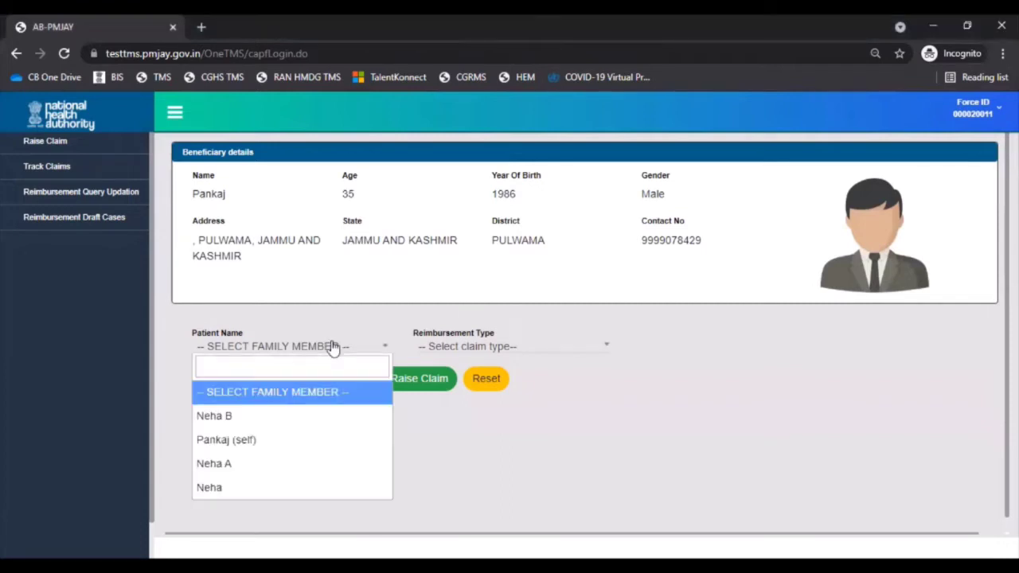
pyautogui.click(313, 441)
pyautogui.click(601, 350)
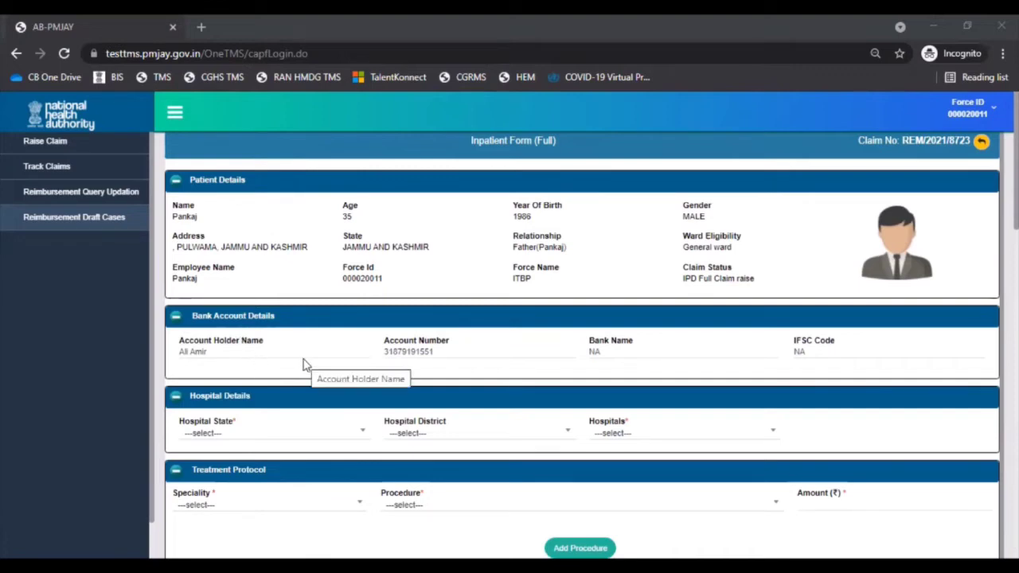
# - Set the hospital state to ASSAM and the district to KAMRUP METRO
pyautogui.scroll(-3, 303, 365)
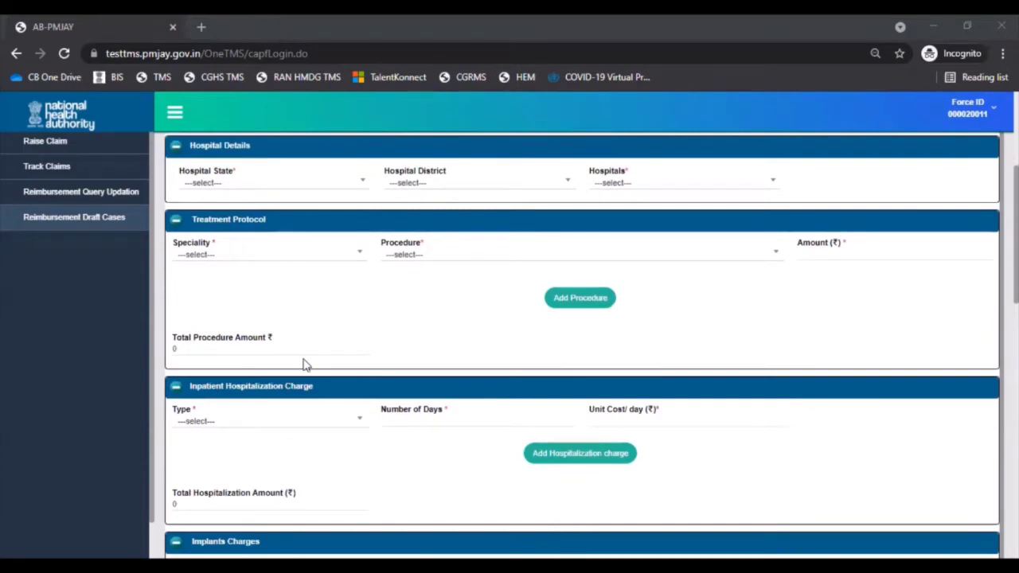
pyautogui.click(355, 186)
pyautogui.click(310, 299)
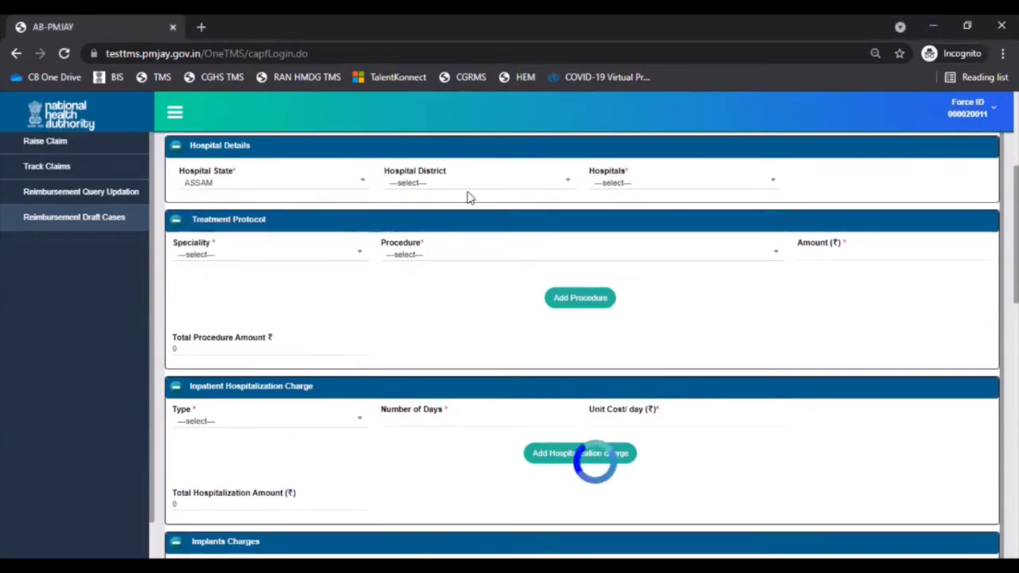
pyautogui.click(547, 191)
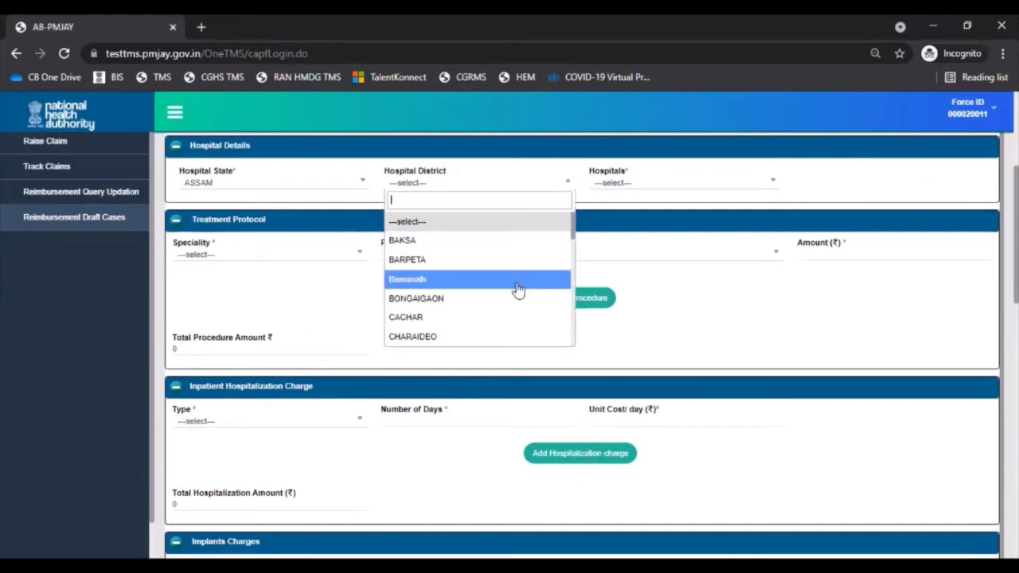
pyautogui.write('k')
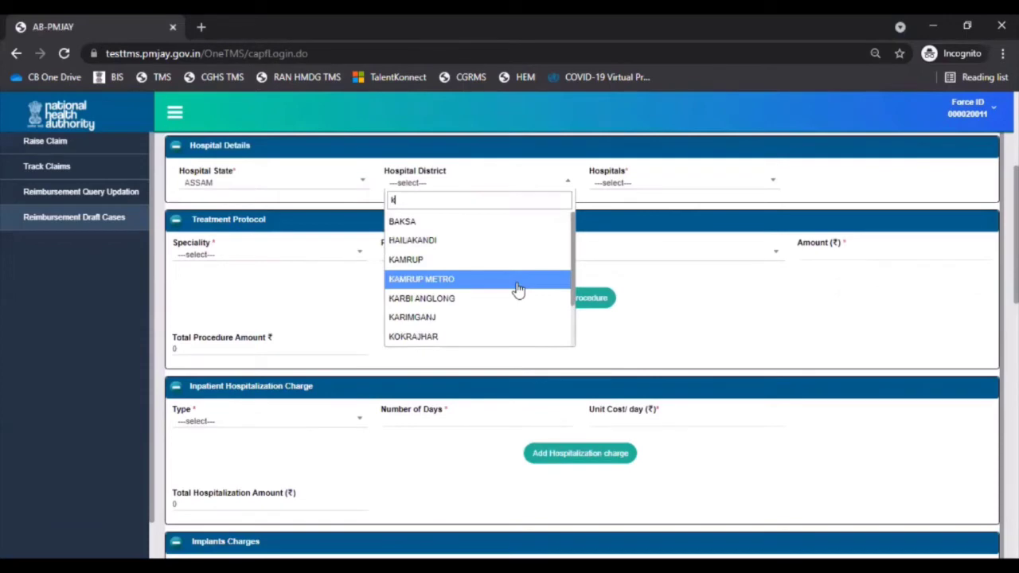
pyautogui.click(518, 280)
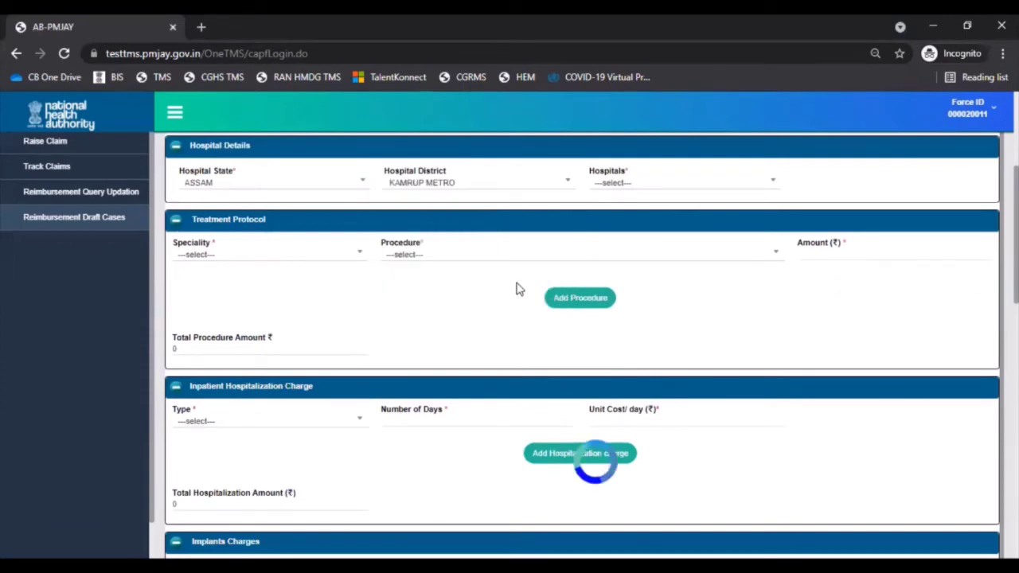
# - Select Others as the hospital and enter the hospital name ABC HOSPITAL
pyautogui.click(613, 185)
pyautogui.scroll(-3, 617, 285)
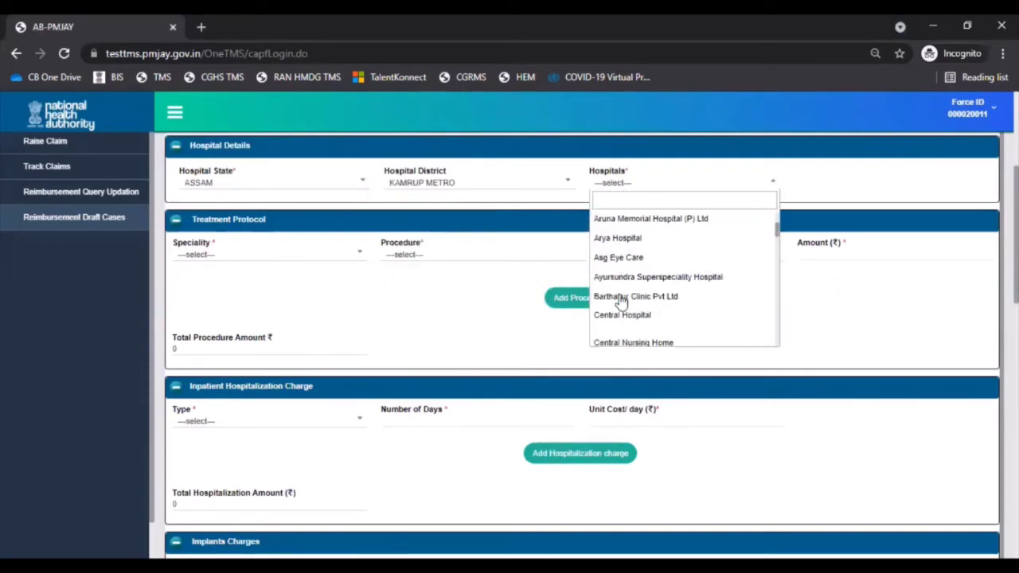
pyautogui.scroll(-1, 619, 301)
pyautogui.click(620, 298)
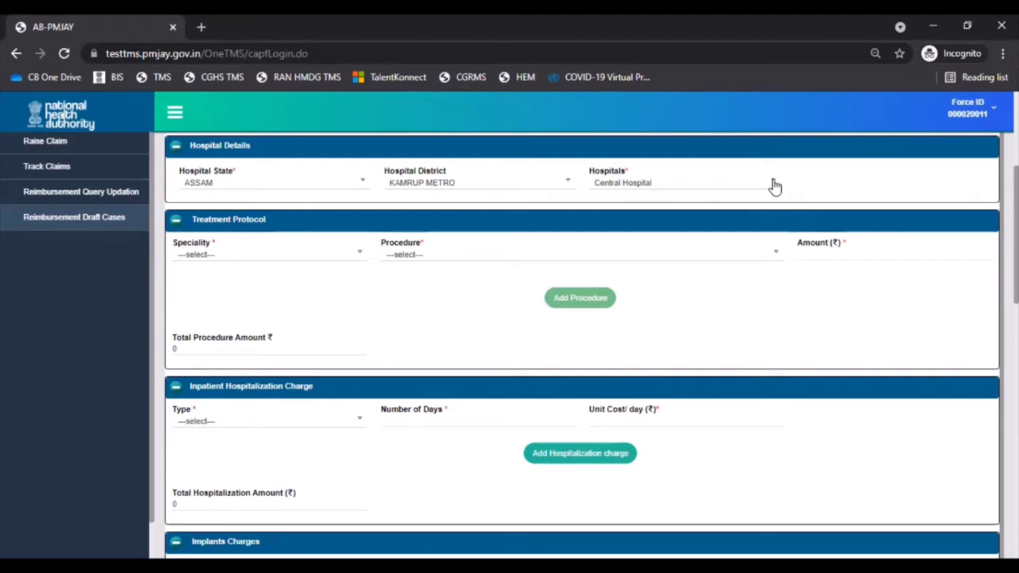
pyautogui.click(775, 186)
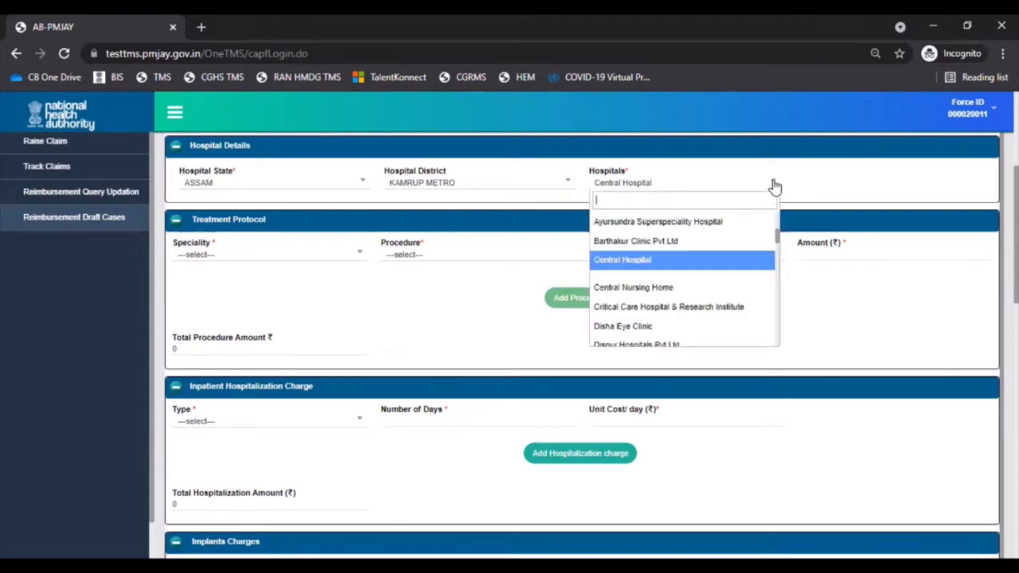
pyautogui.write('other')
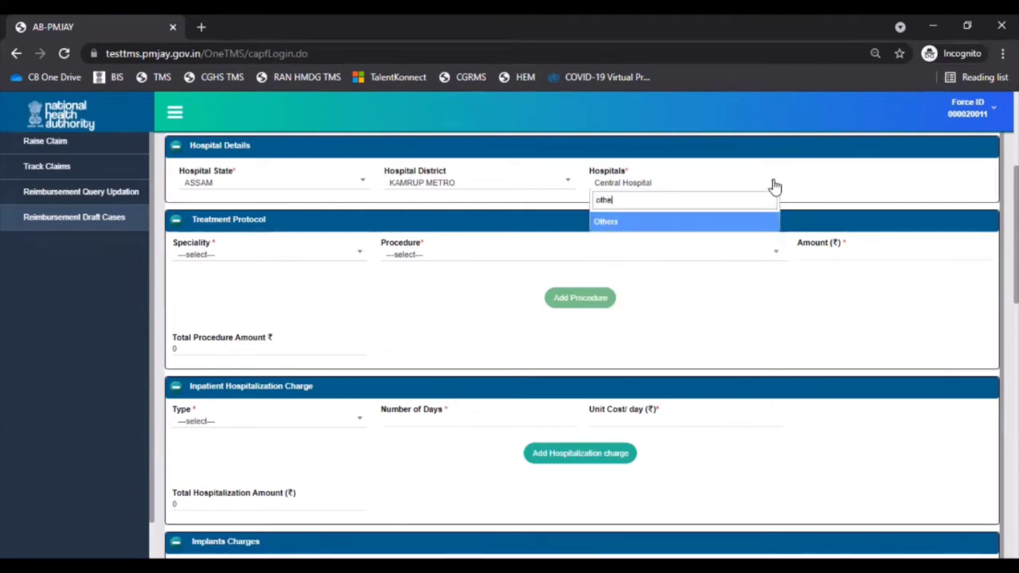
pyautogui.click(736, 222)
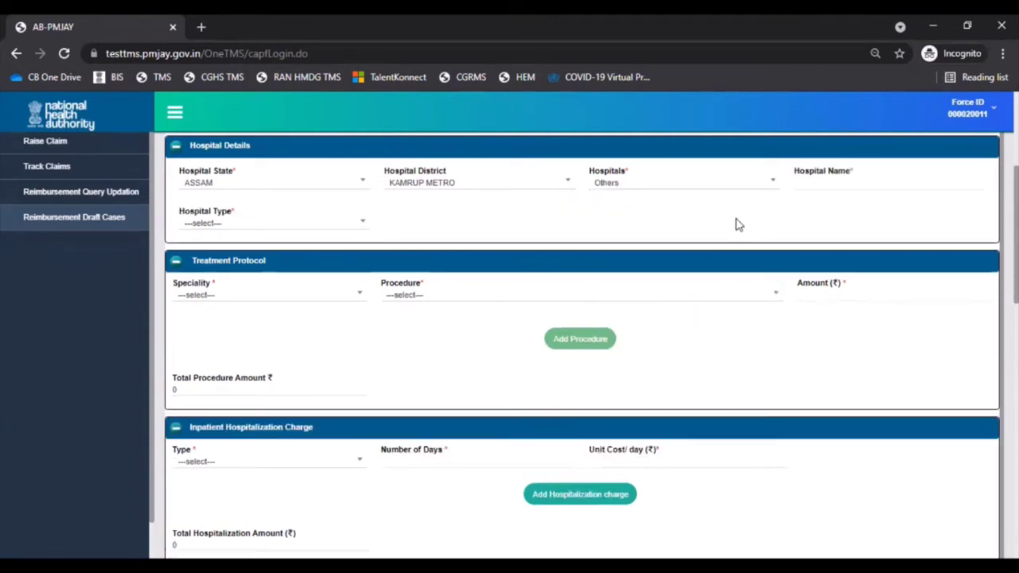
pyautogui.click(838, 186)
pyautogui.write('ABC HOSPITAL')
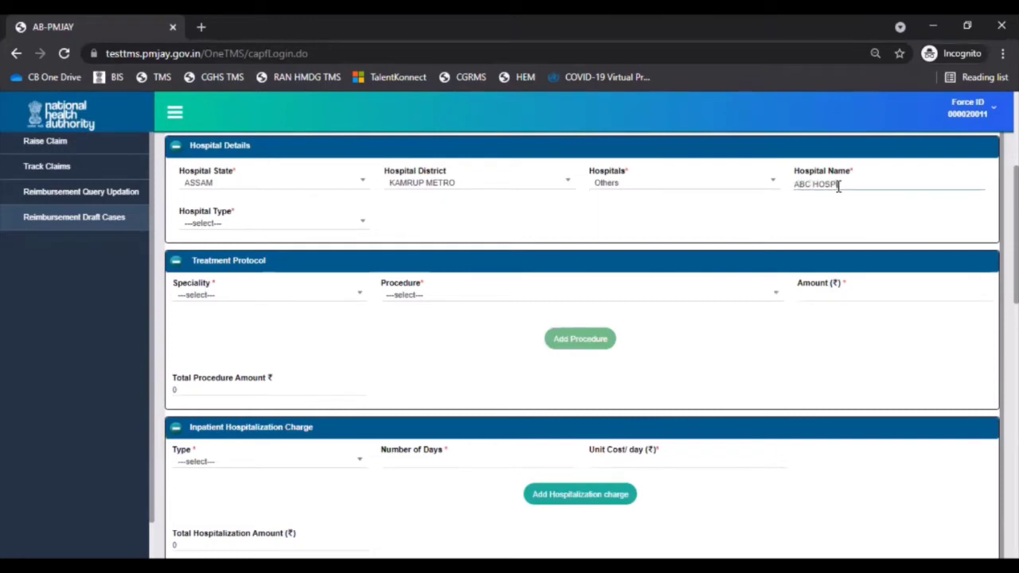
# - Set the hospital type to Private
pyautogui.click(247, 226)
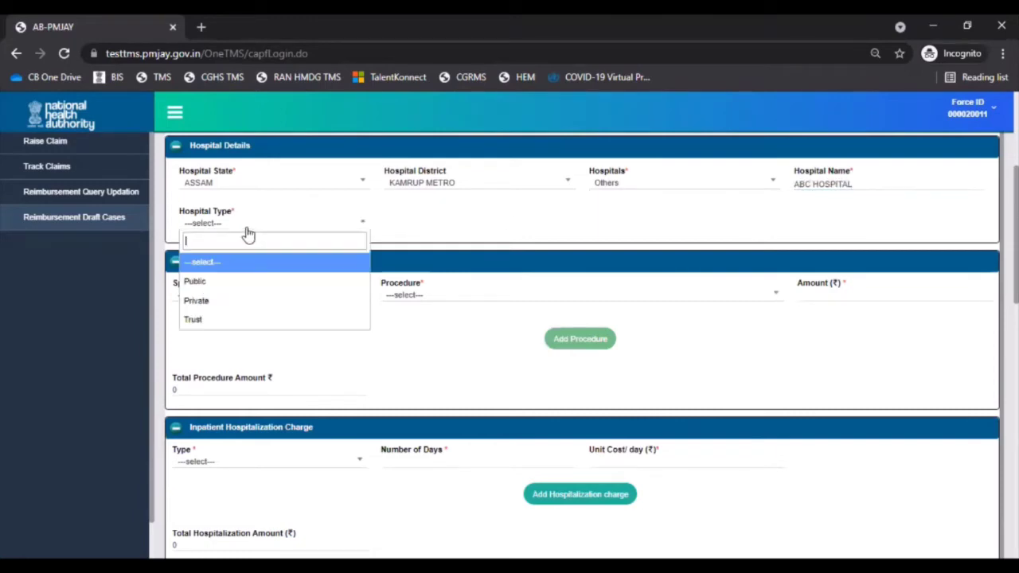
pyautogui.click(247, 263)
pyautogui.scroll(-2, 414, 199)
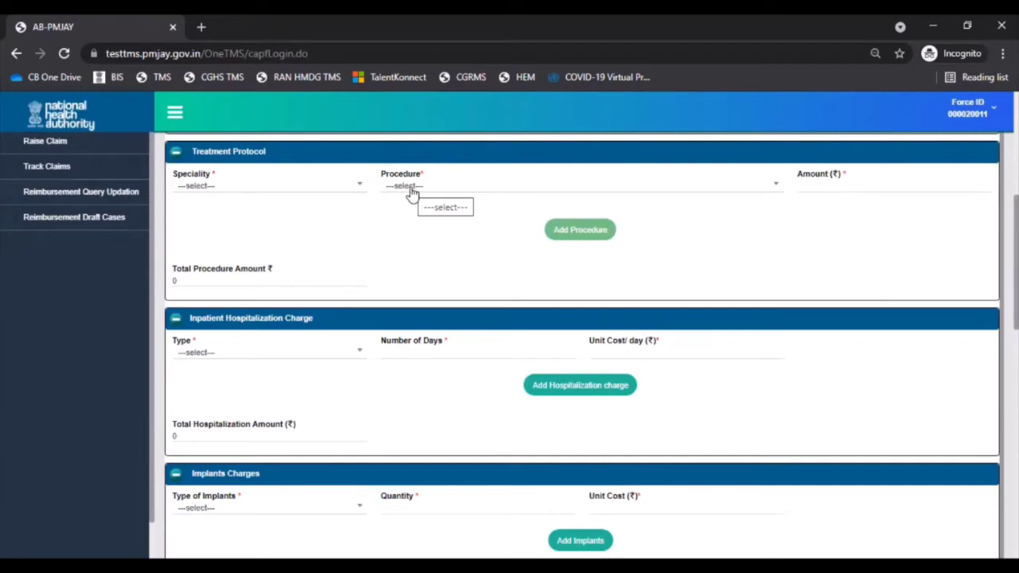
# - Add procedure Balloon coronary angioplasty/PTCA with VCD (MC002A) for amount 120000 and confirm
pyautogui.click(412, 191)
pyautogui.scroll(-1, 446, 267)
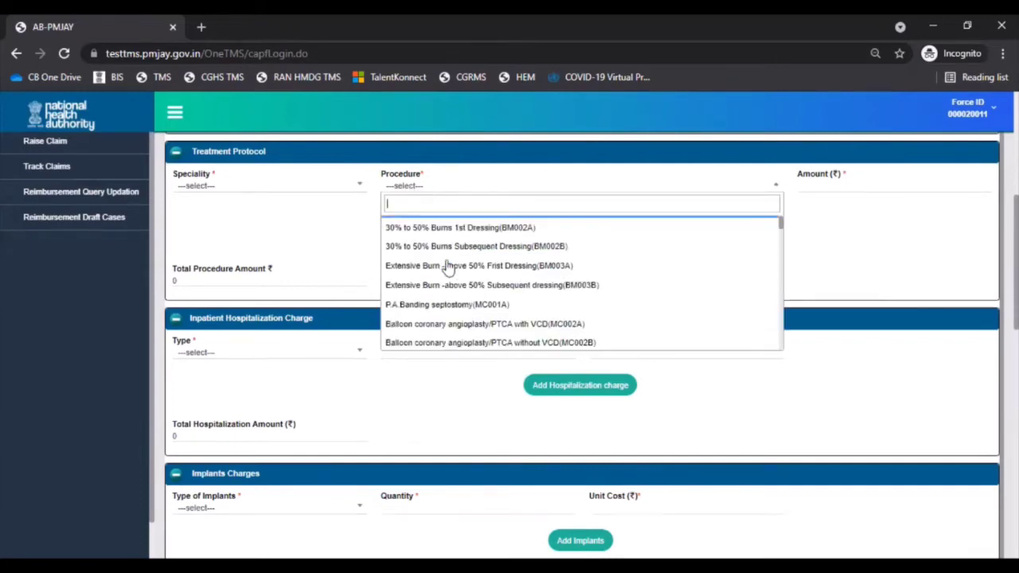
pyautogui.scroll(-1, 446, 267)
pyautogui.scroll(-1, 446, 270)
pyautogui.click(448, 275)
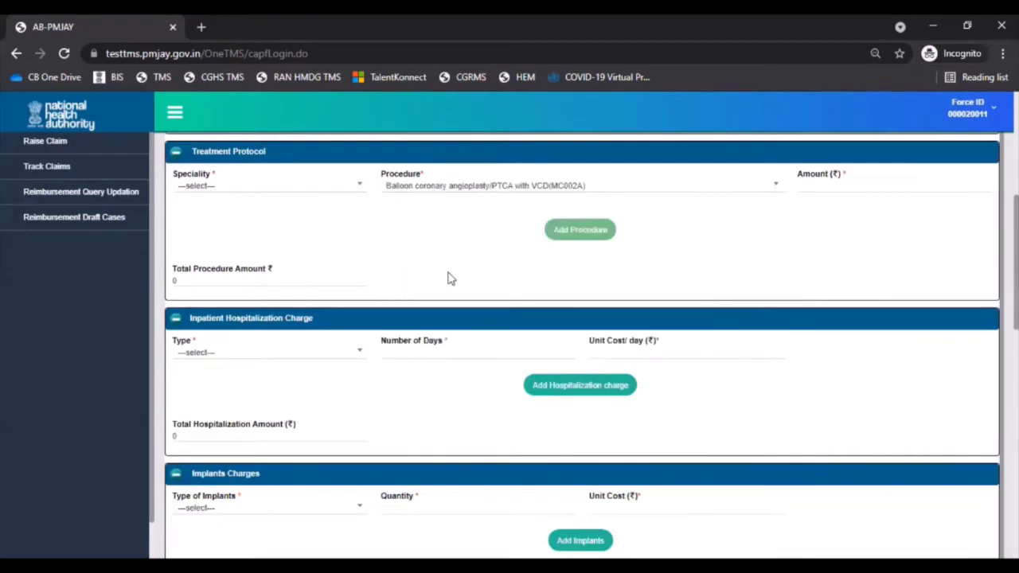
pyautogui.click(824, 183)
pyautogui.write('12000')
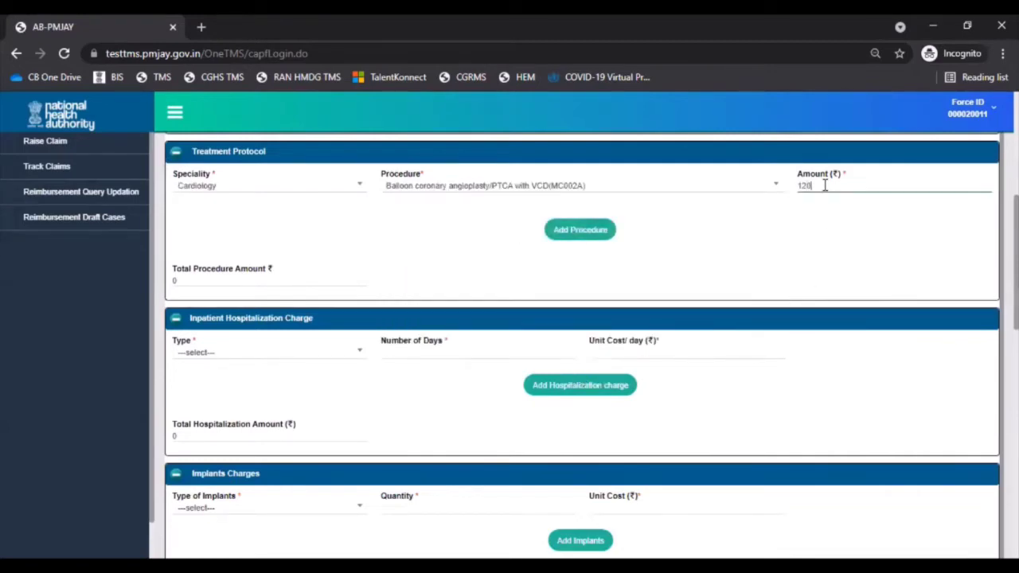
pyautogui.write('0')
pyautogui.click(585, 237)
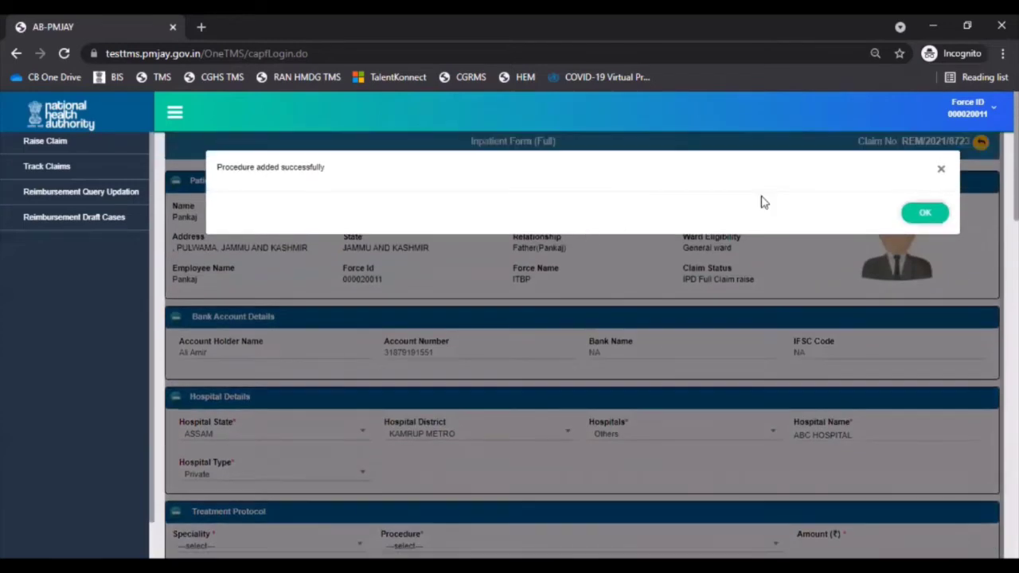
pyautogui.click(921, 212)
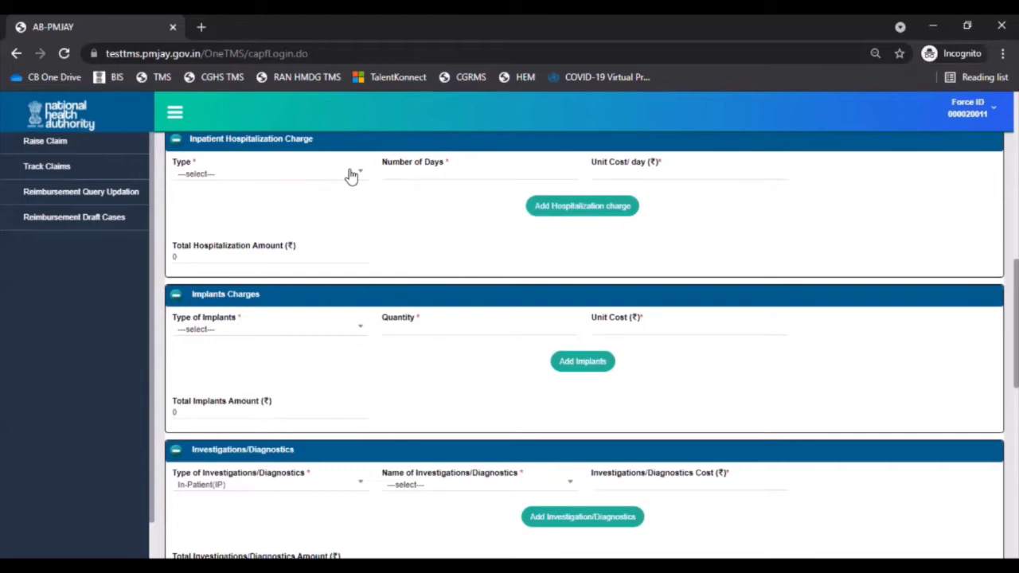
# - Add an Admission charge of 1 day at 200 per day to the hospitalization charges
pyautogui.click(351, 176)
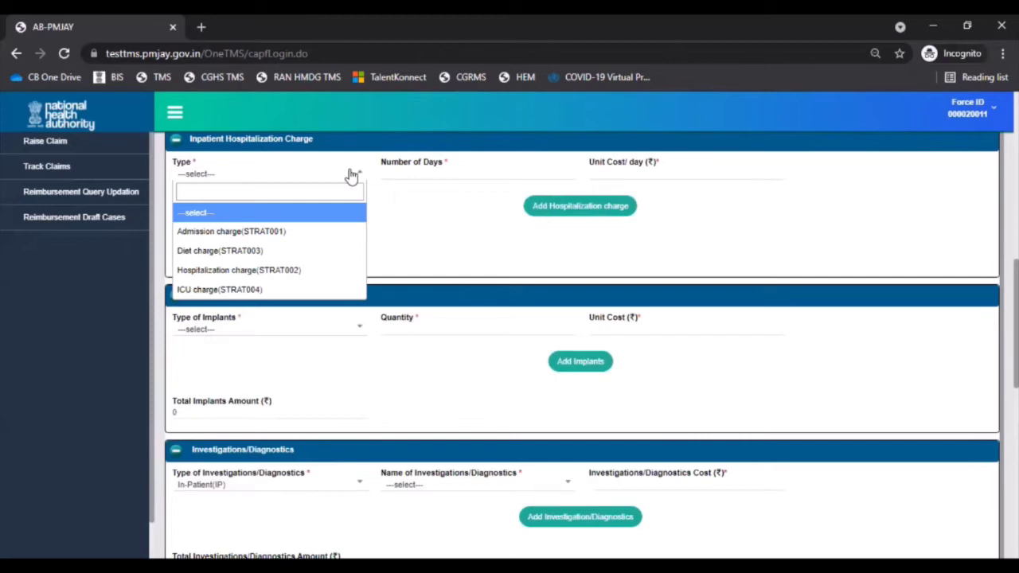
pyautogui.click(330, 231)
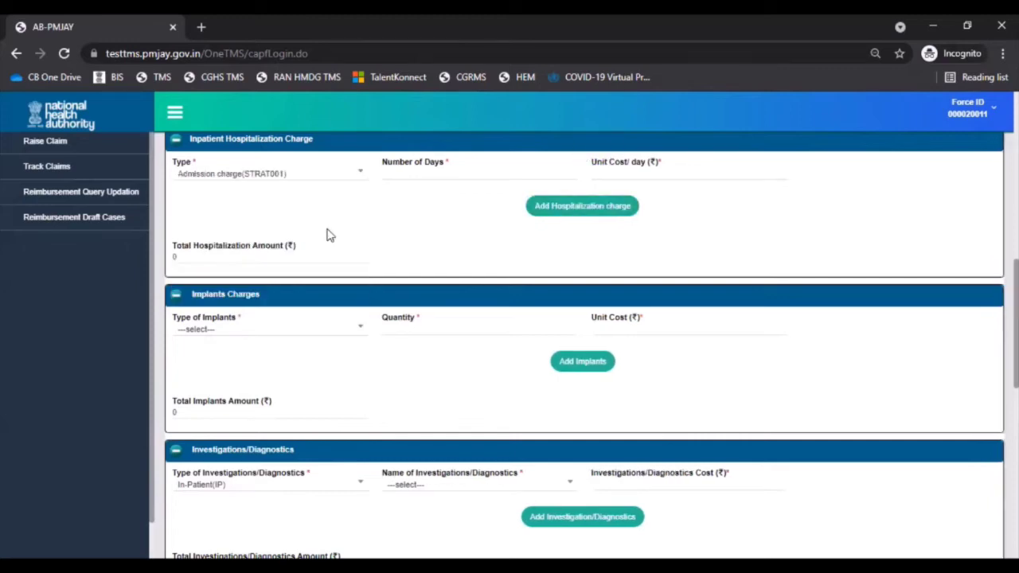
pyautogui.click(446, 175)
pyautogui.write('1')
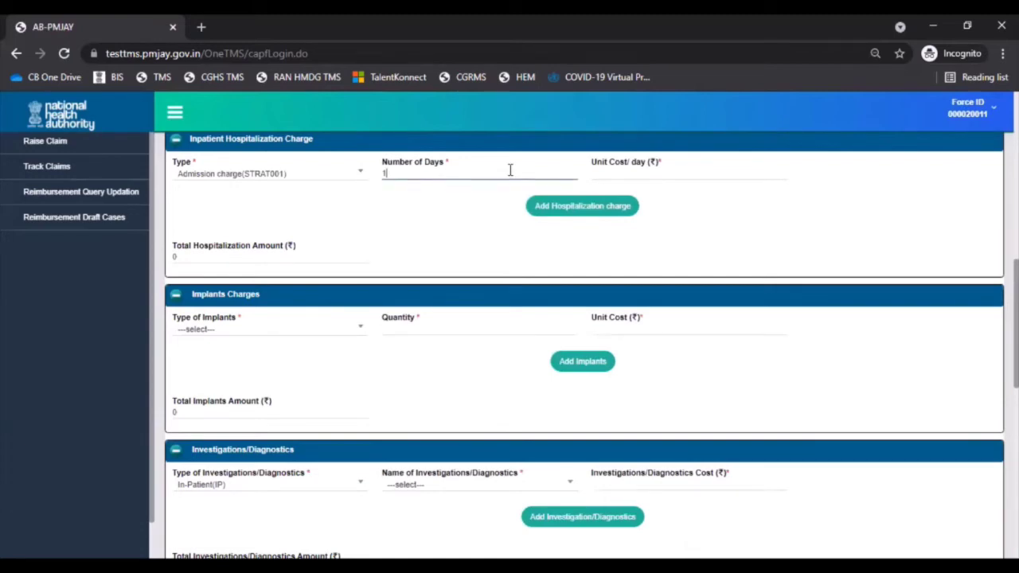
pyautogui.click(677, 174)
pyautogui.write('200')
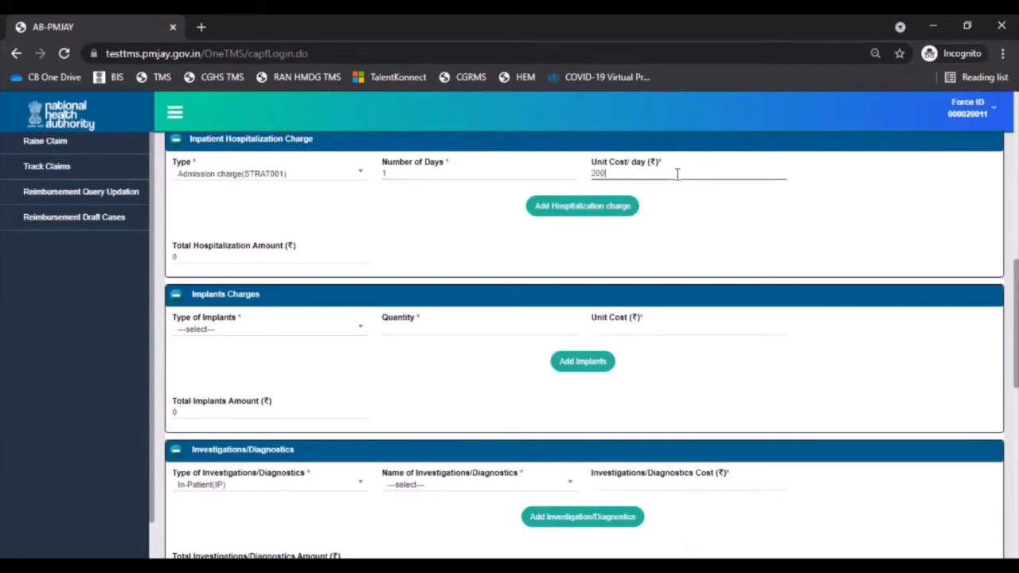
pyautogui.click(563, 209)
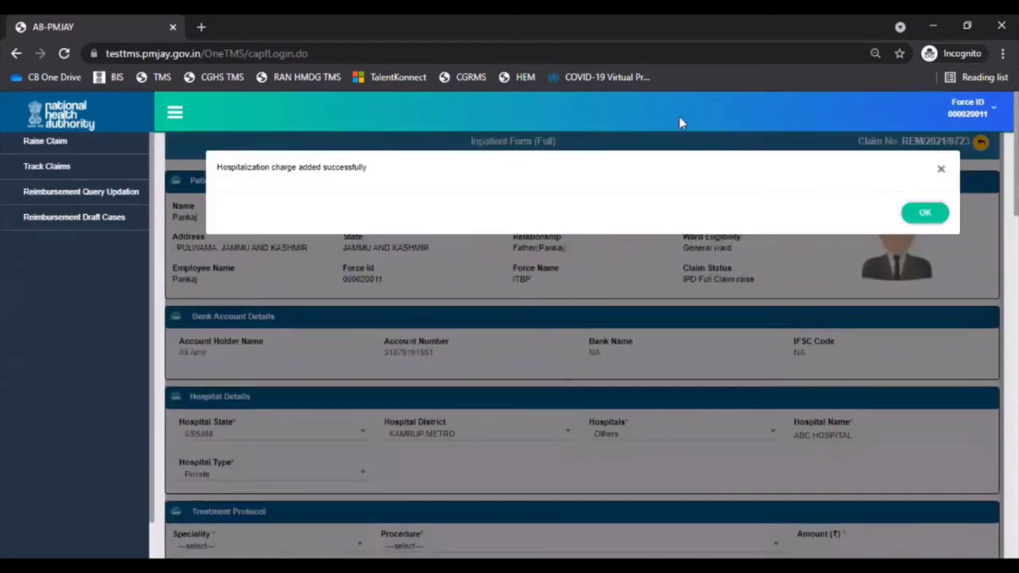
pyautogui.click(919, 220)
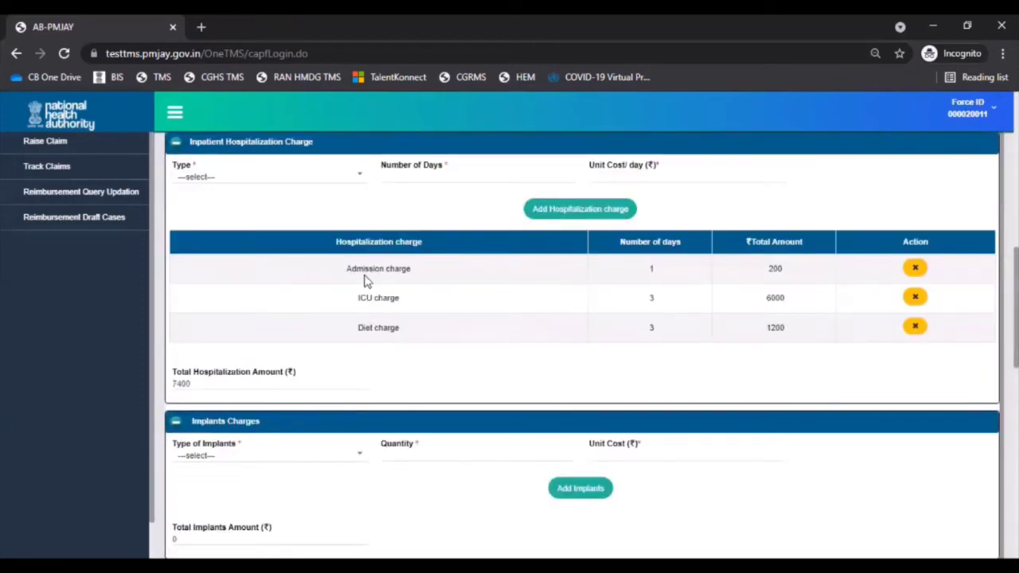
pyautogui.click(359, 458)
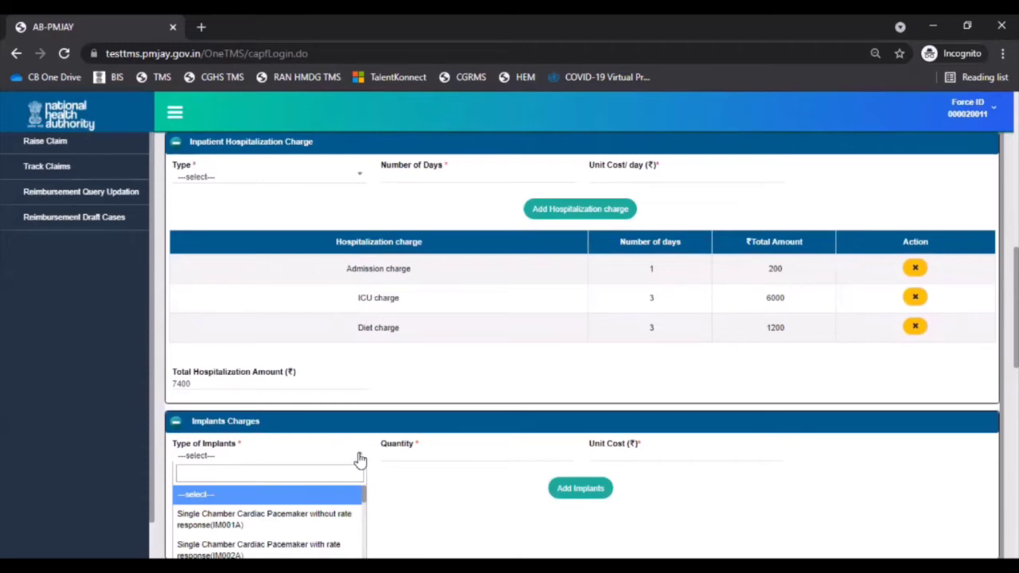
# - Enter a Single Chamber Cardiac Pacemaker without rate response implant, quantity 1, unit cost 3600
pyautogui.click(342, 521)
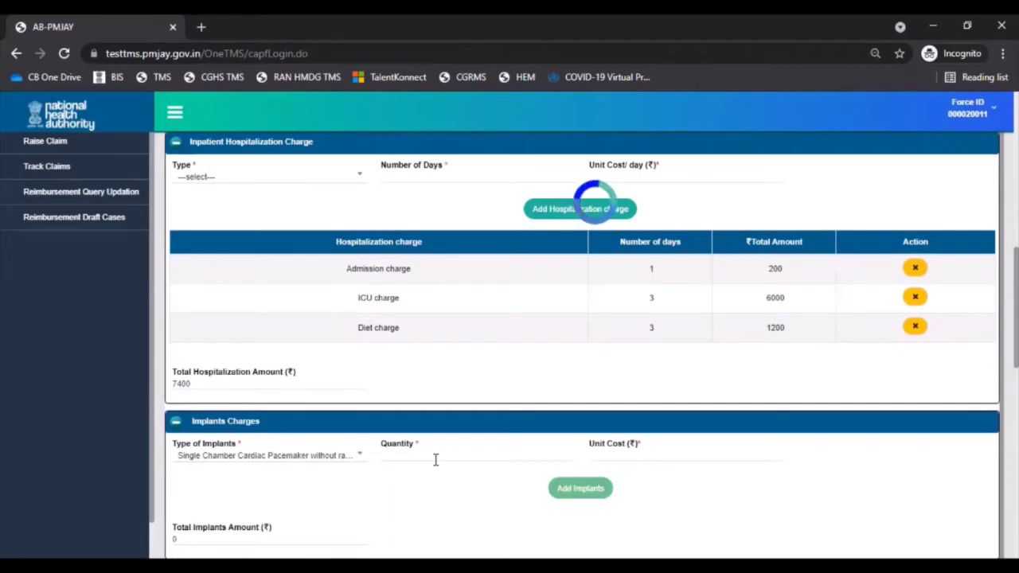
pyautogui.click(436, 458)
pyautogui.write('1')
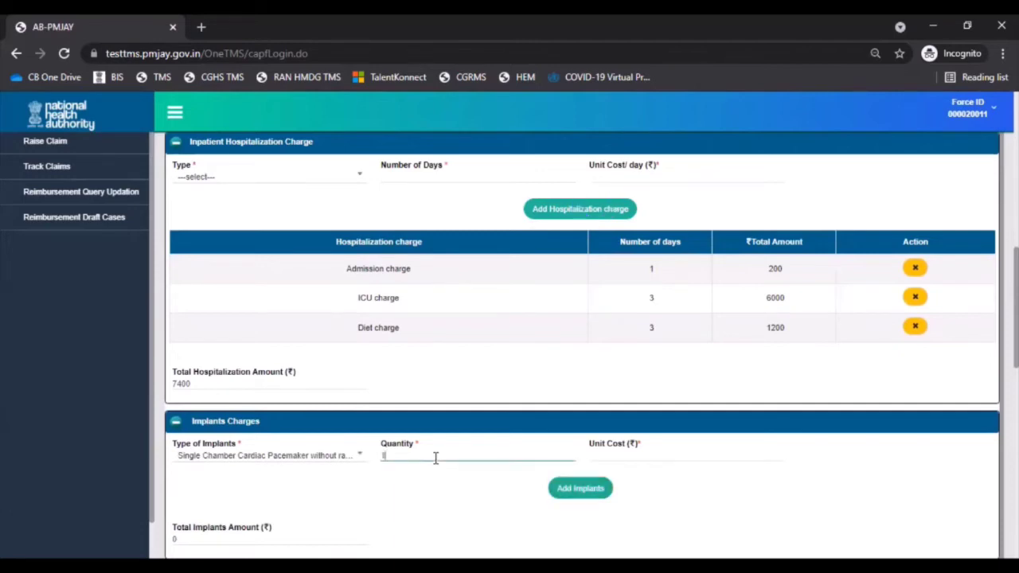
pyautogui.click(669, 455)
pyautogui.write('3600')
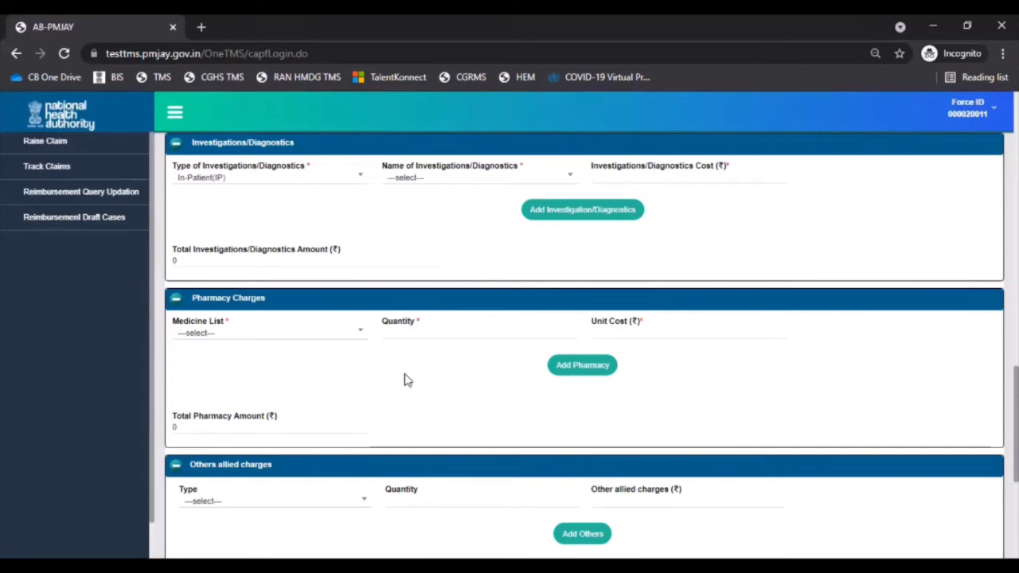
# - Add pharmacy medicine Others(O) named XYZ, quantity 4 at unit cost 300, and confirm
pyautogui.click(353, 343)
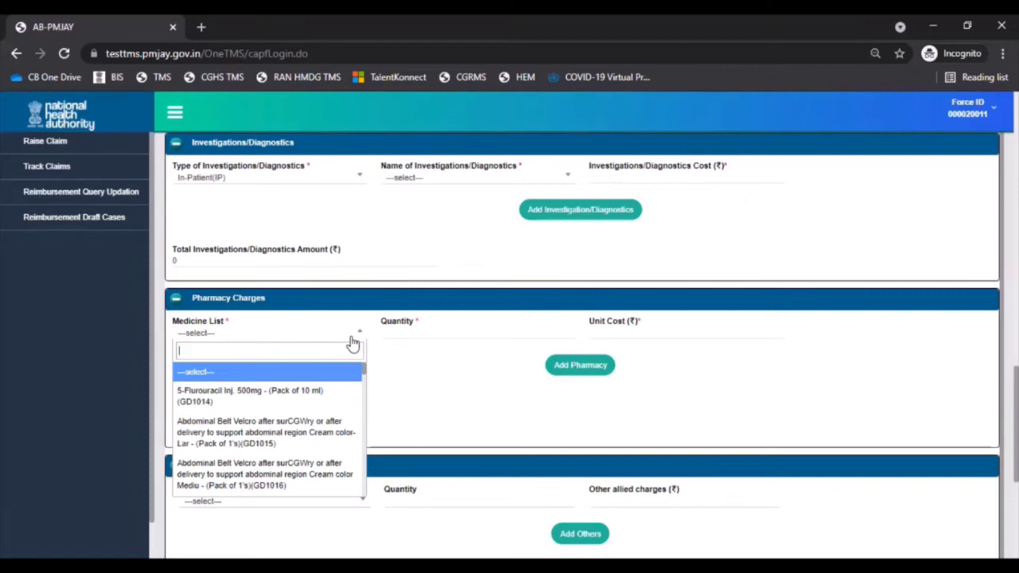
pyautogui.write('other')
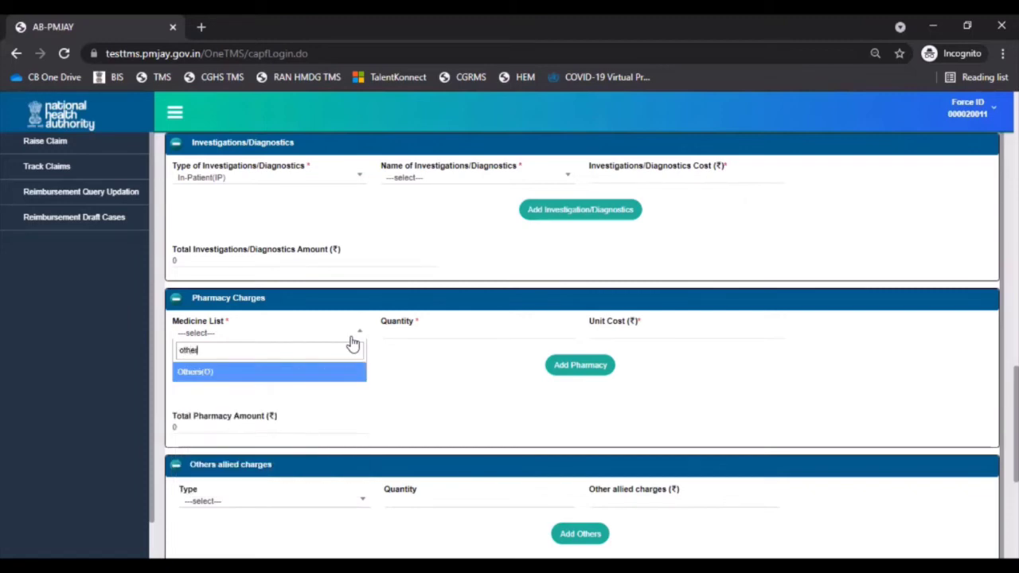
pyautogui.click(353, 374)
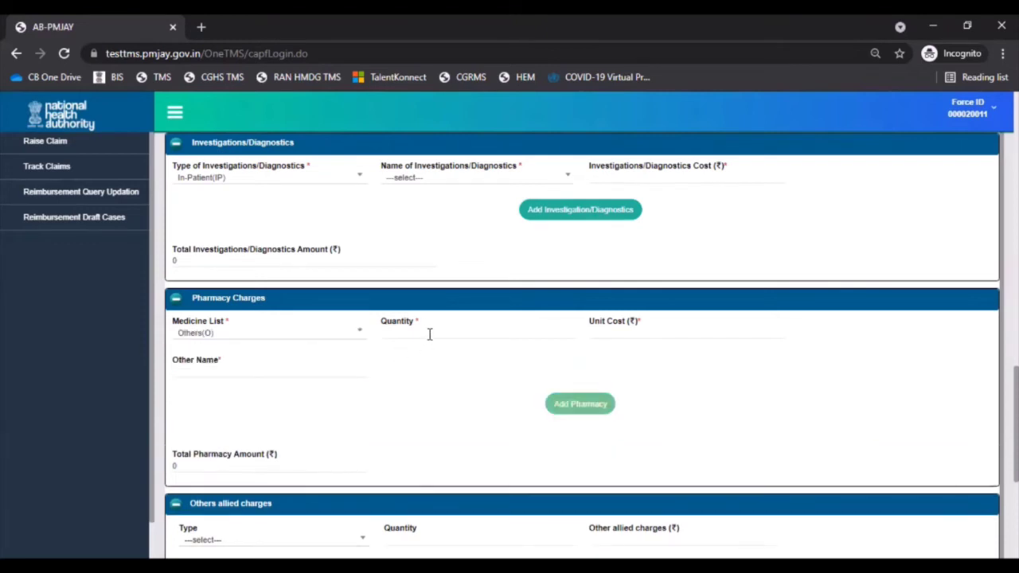
pyautogui.click(429, 333)
pyautogui.write('4')
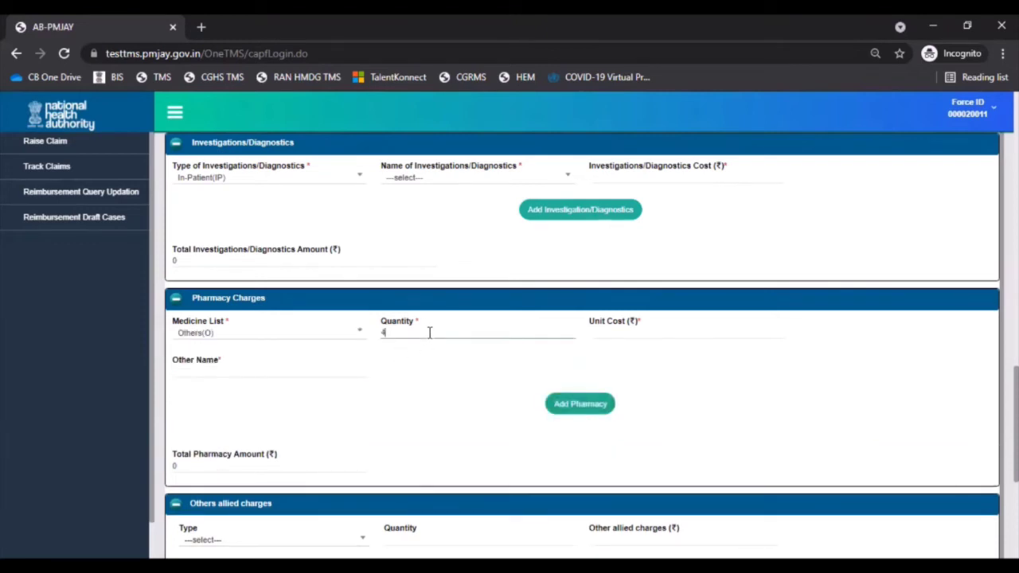
pyautogui.click(606, 337)
pyautogui.write('300')
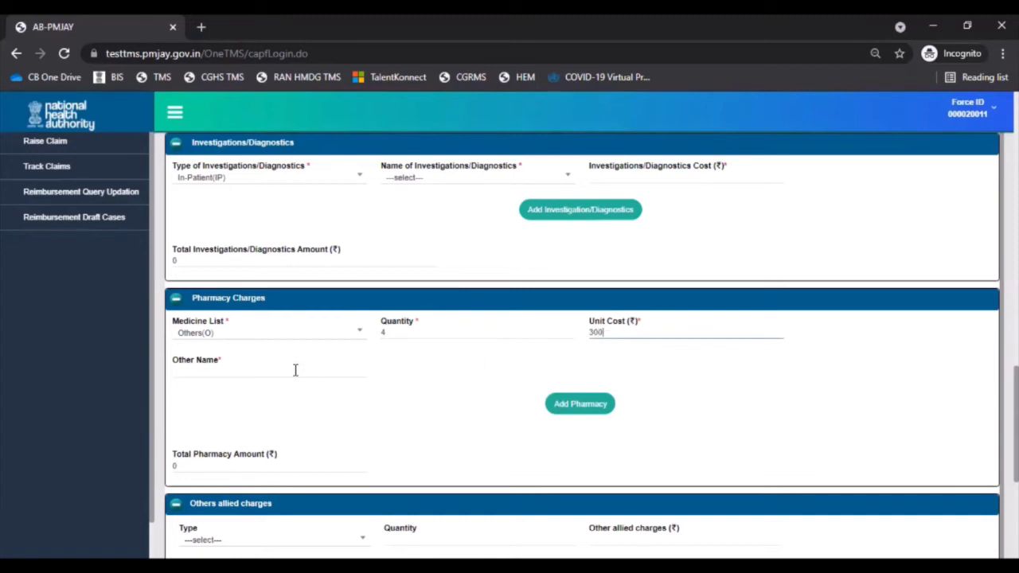
pyautogui.click(295, 370)
pyautogui.write('XYZ')
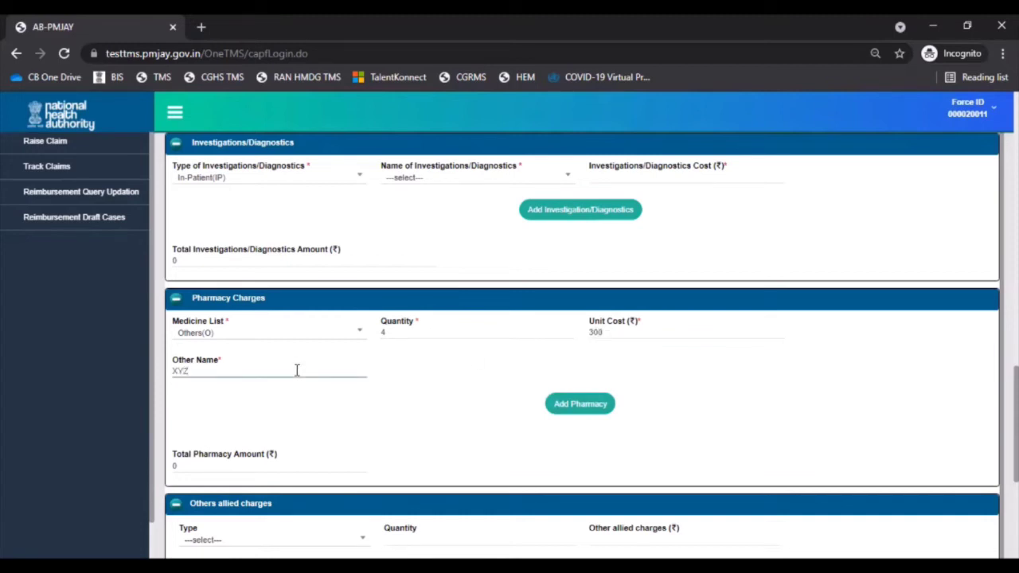
pyautogui.click(560, 404)
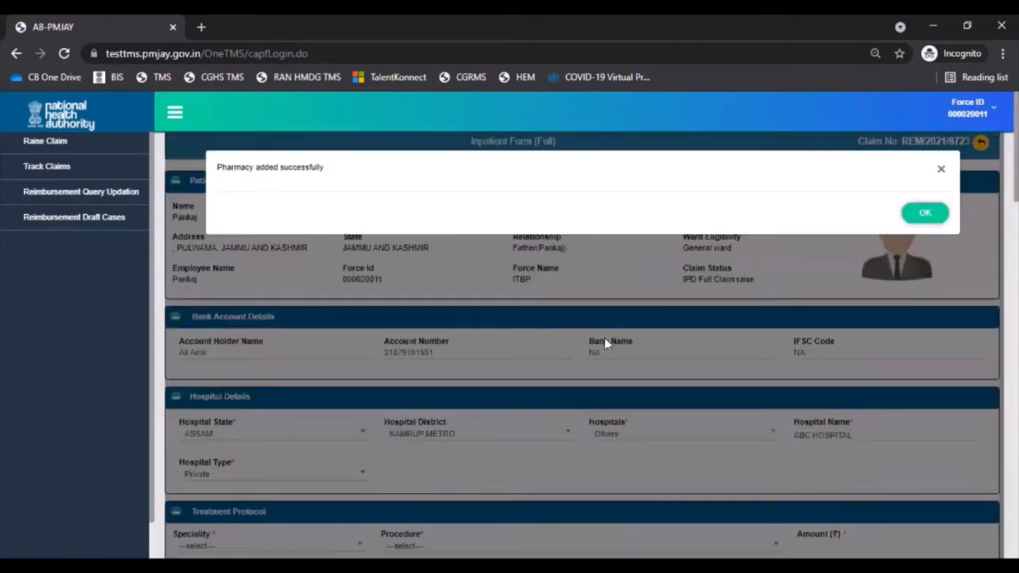
pyautogui.click(924, 212)
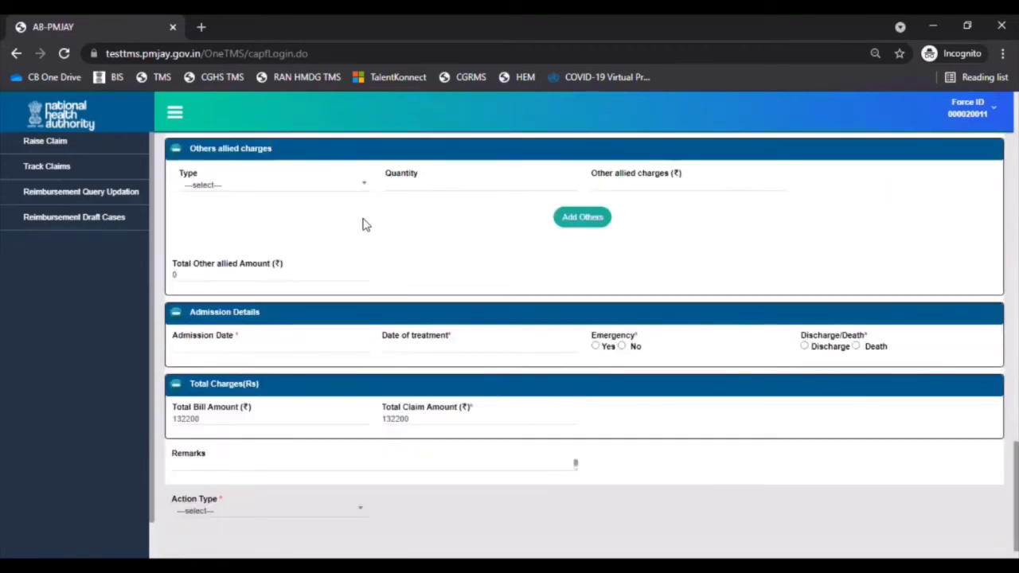
# - Set both the admission date and the date of treatment to 19 July 2021
pyautogui.click(354, 191)
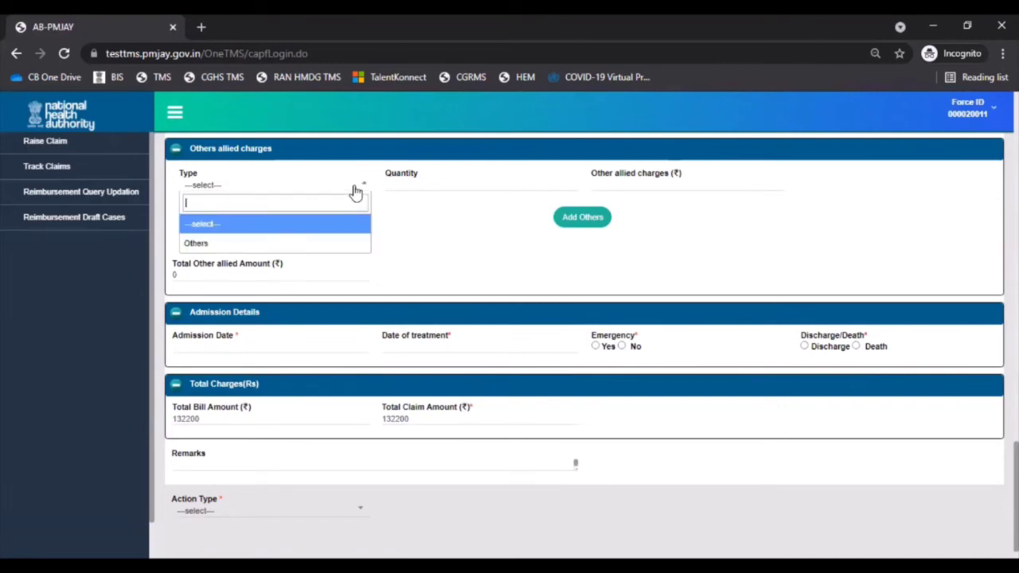
pyautogui.click(356, 192)
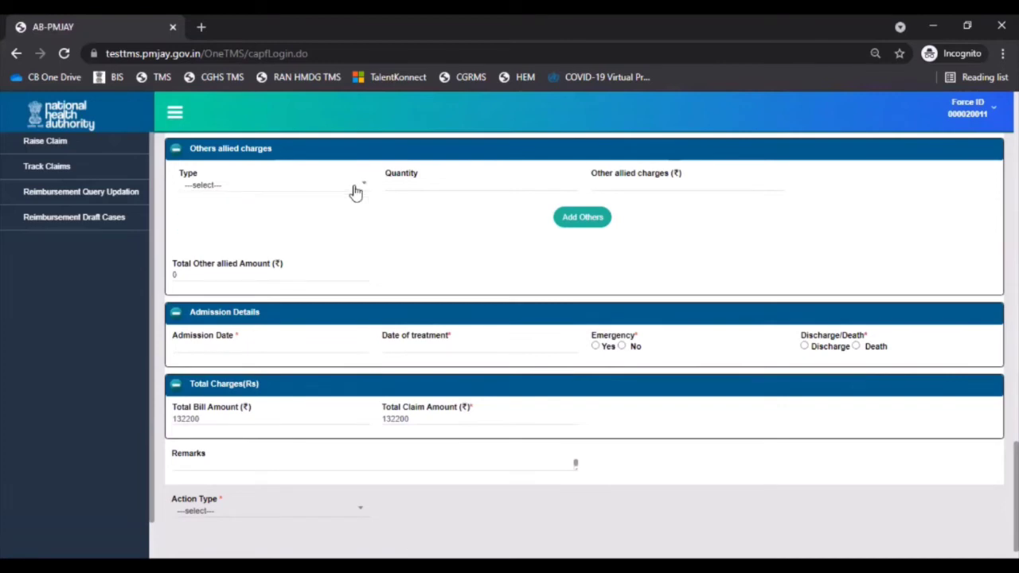
pyautogui.click(268, 352)
pyautogui.click(186, 165)
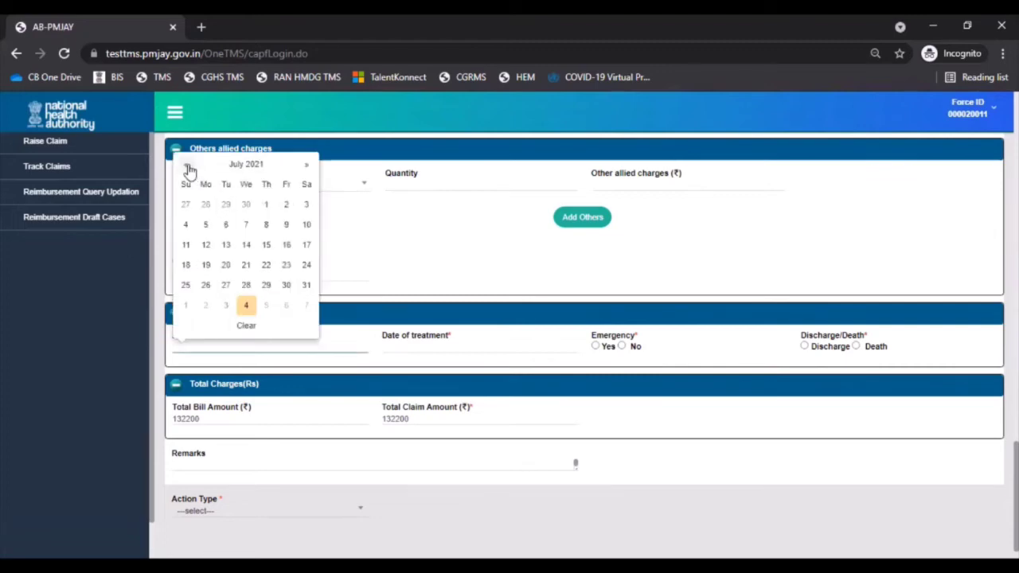
pyautogui.click(205, 265)
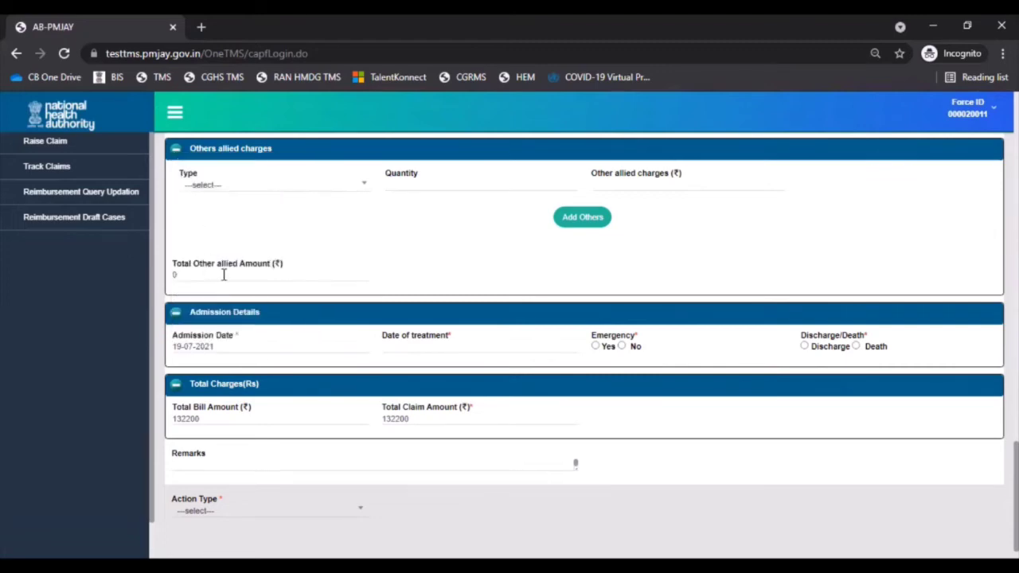
pyautogui.click(450, 348)
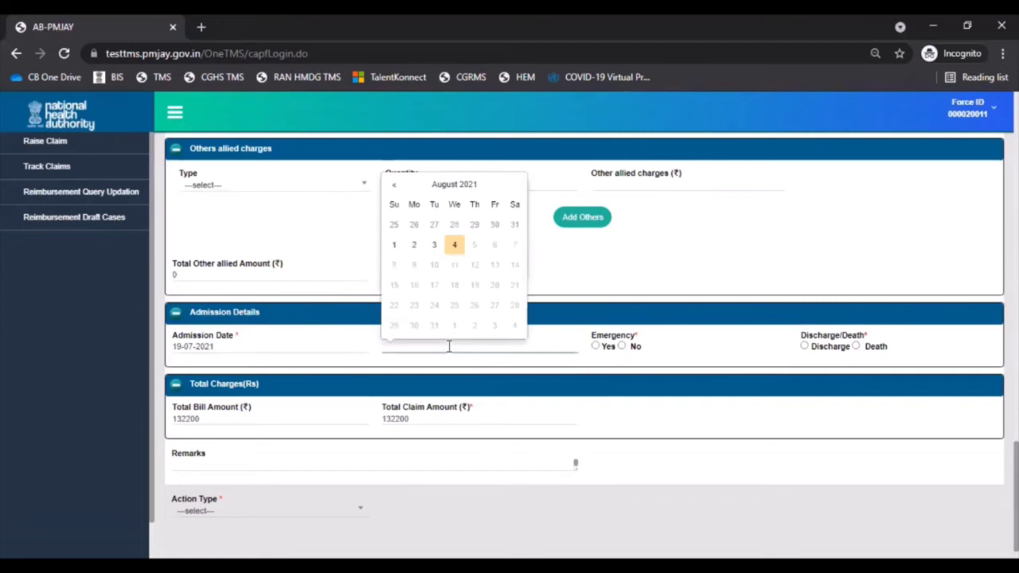
pyautogui.click(390, 188)
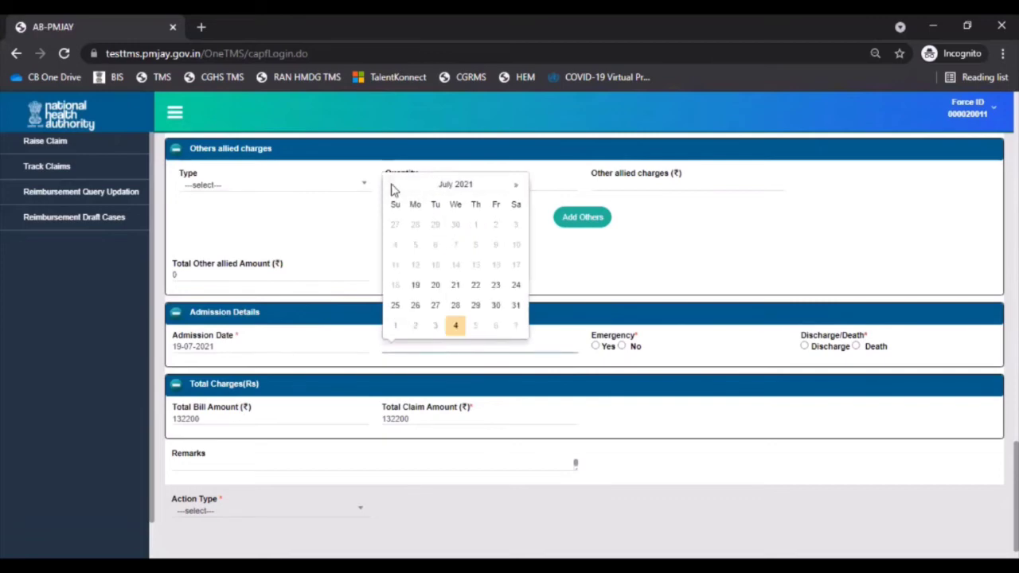
pyautogui.click(416, 288)
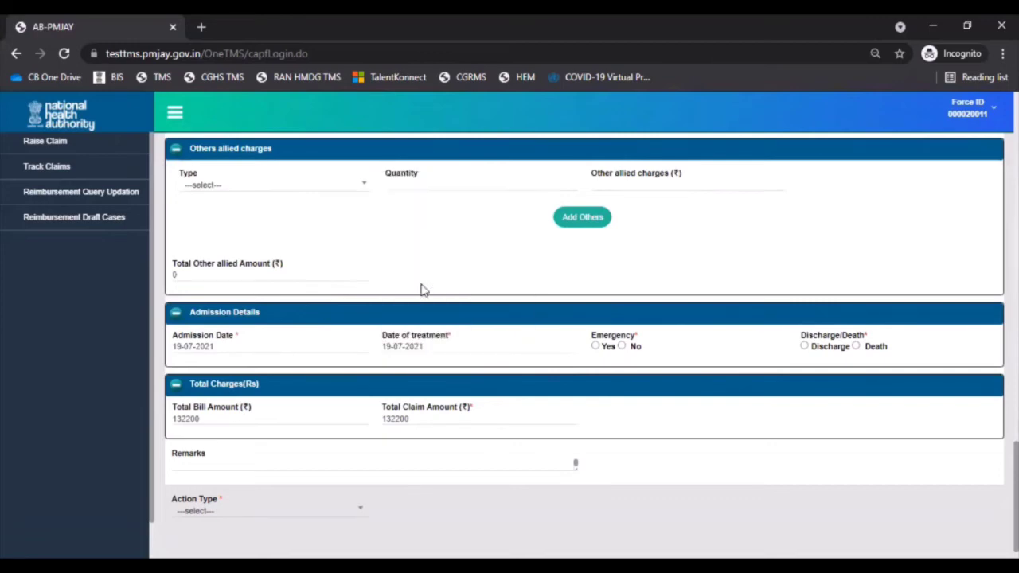
# - Mark the case as an emergency and a discharge, with discharge date 22 July 2021
pyautogui.click(595, 348)
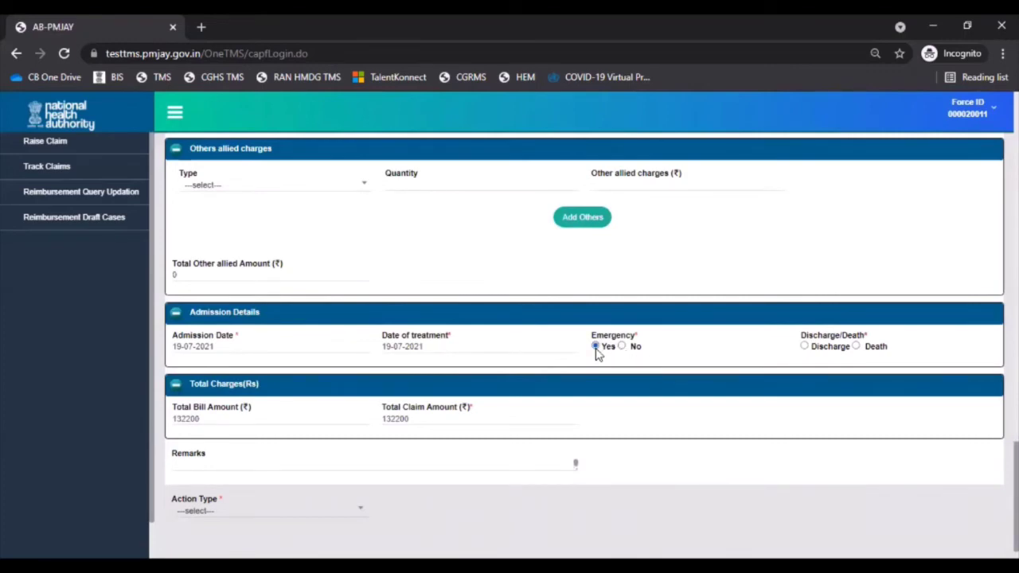
pyautogui.click(804, 348)
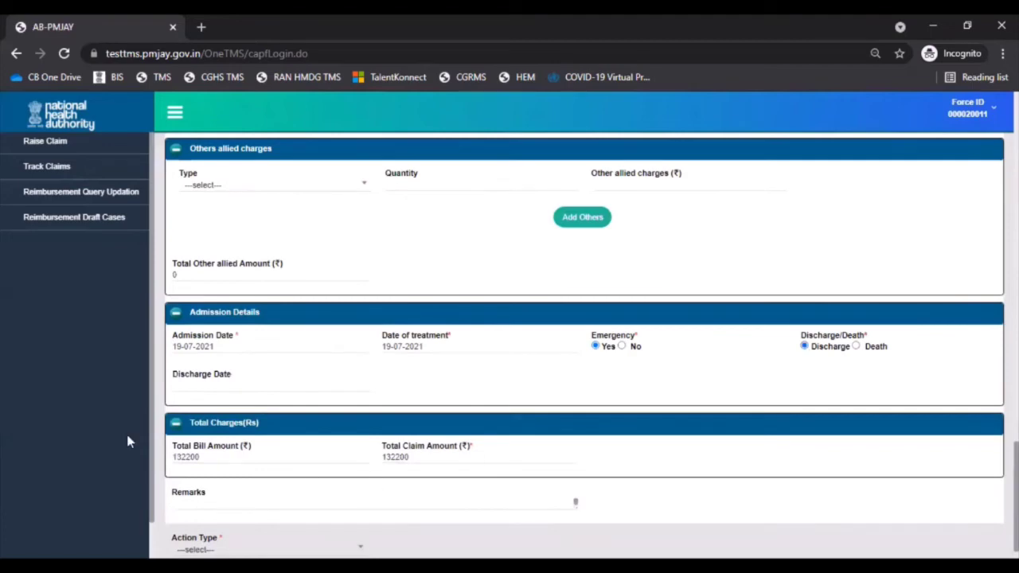
pyautogui.click(217, 387)
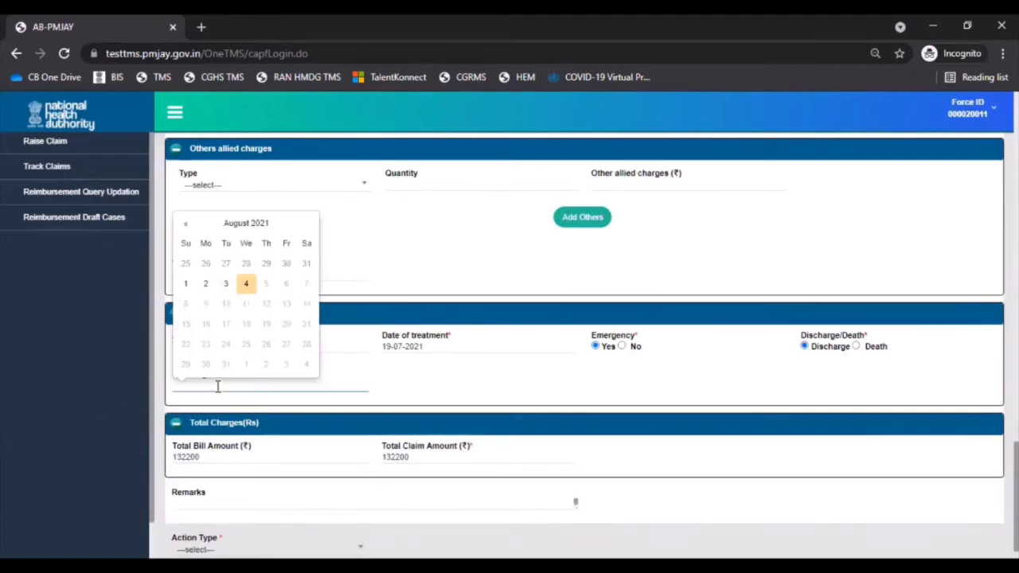
pyautogui.click(187, 226)
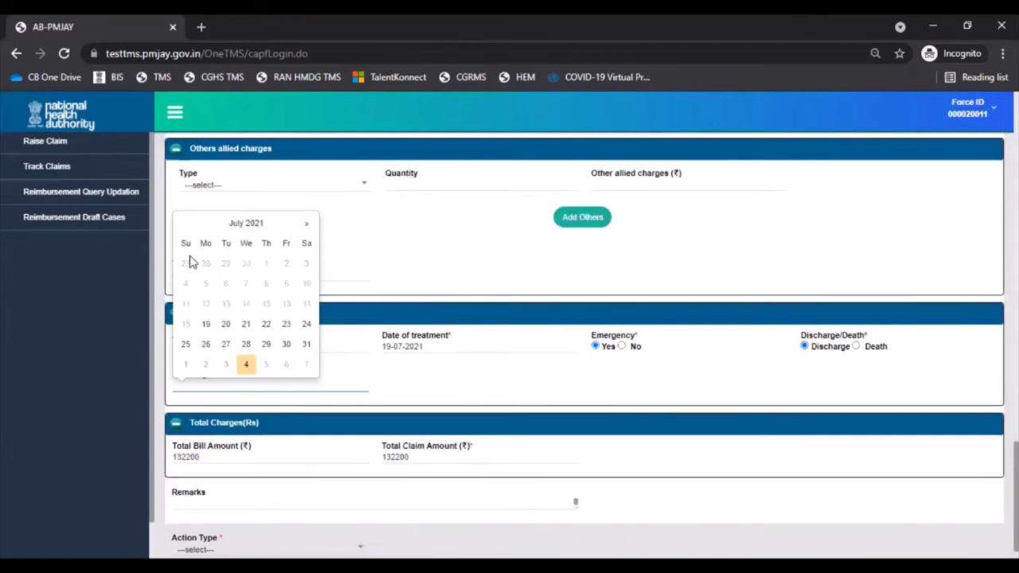
pyautogui.click(267, 324)
pyautogui.scroll(-1, 337, 475)
pyautogui.click(337, 476)
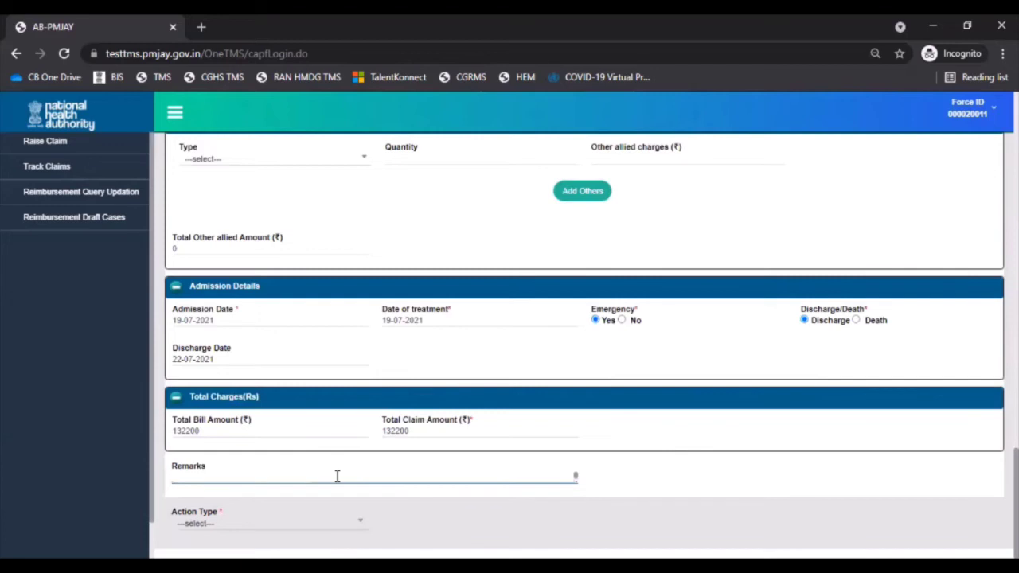
# - Enter the remark 'Remarks to be sntered here', choose action Initiate Claim, and proceed to attachments
pyautogui.write('Remarks to be s')
pyautogui.write('ntered here')
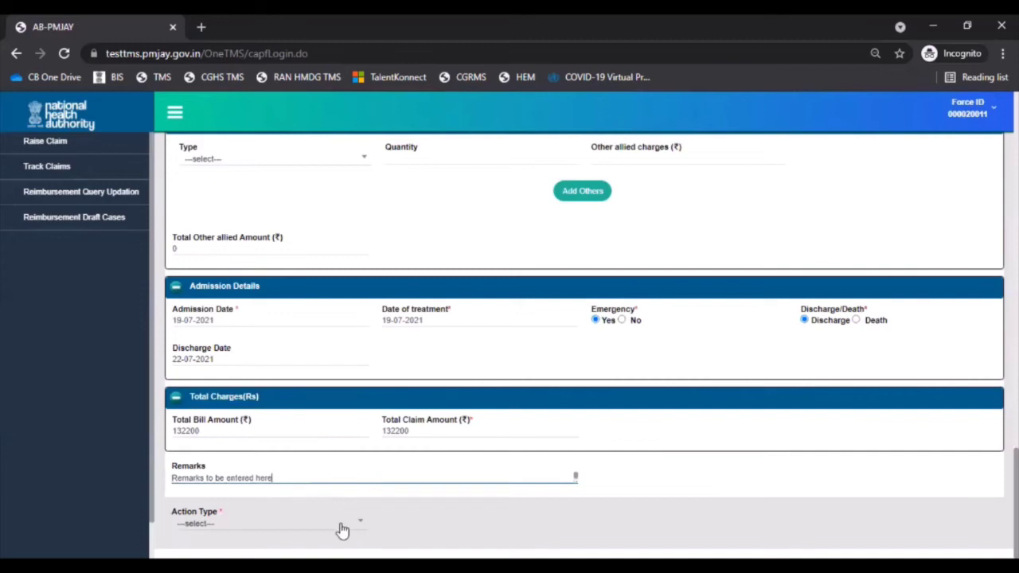
pyautogui.click(340, 525)
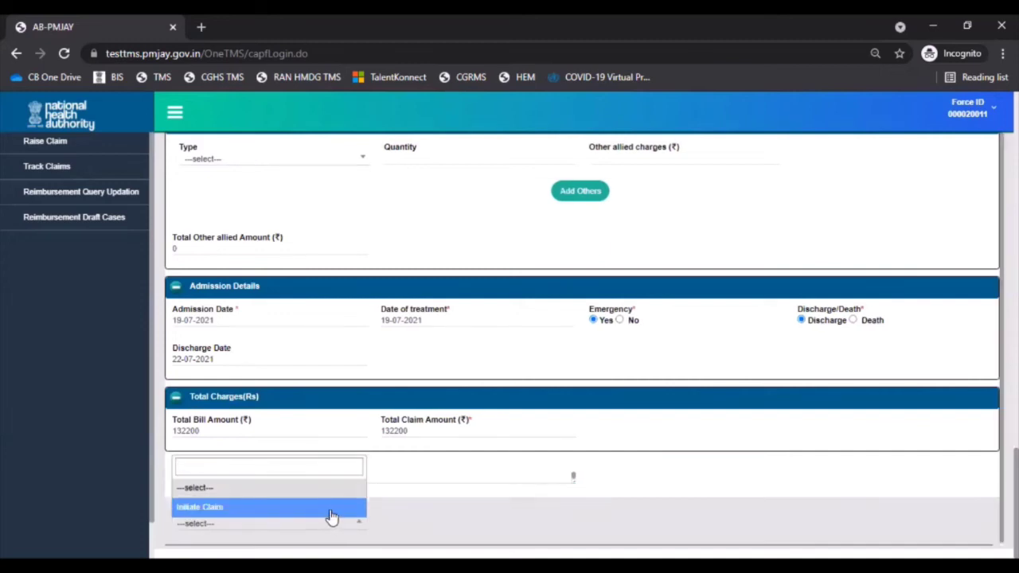
pyautogui.click(332, 507)
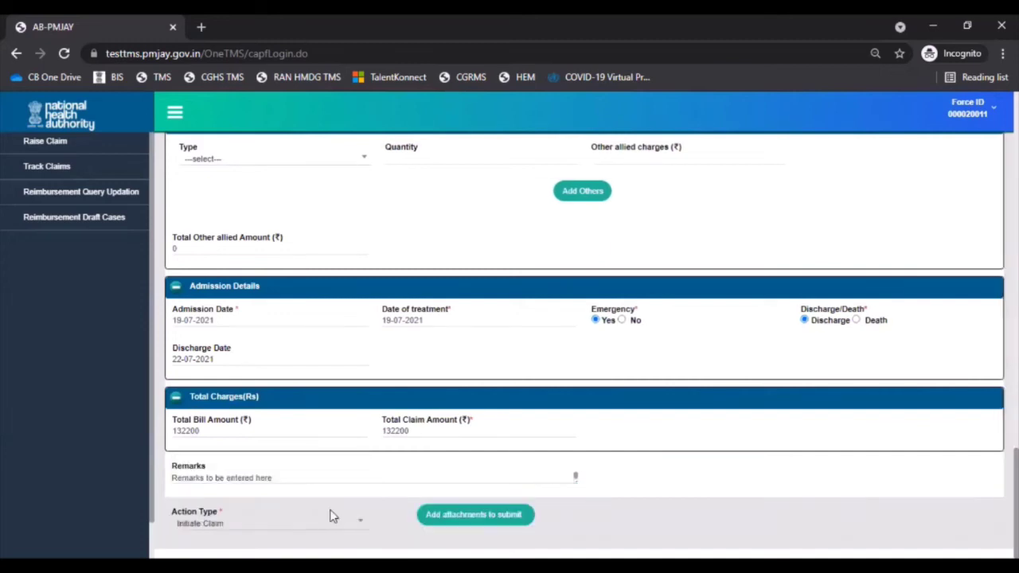
pyautogui.click(476, 518)
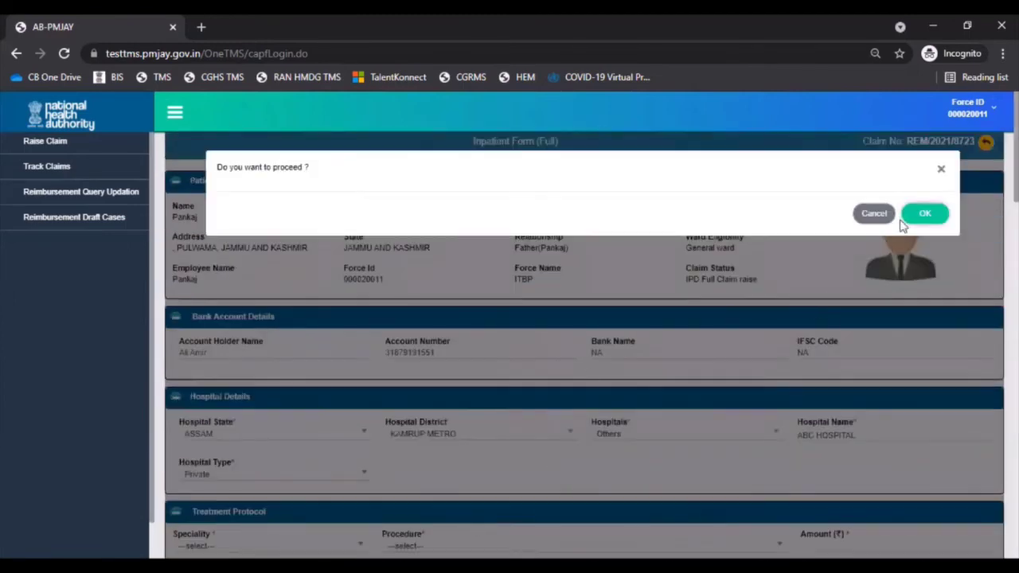
pyautogui.click(926, 213)
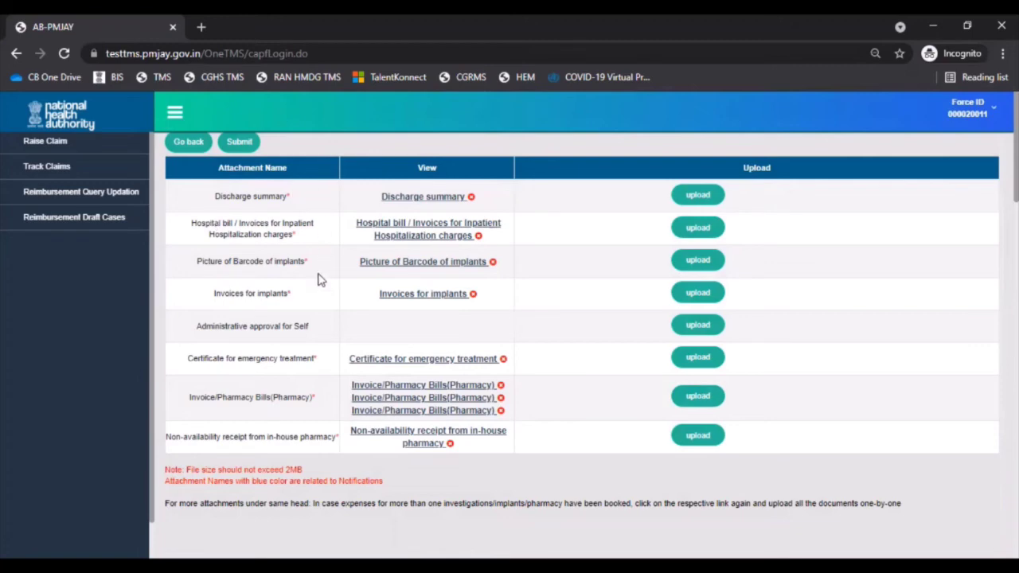
# - Submit the inpatient claim as an IPD Full Claim and confirm the 'Do you want to submit?' prompt
pyautogui.click(236, 153)
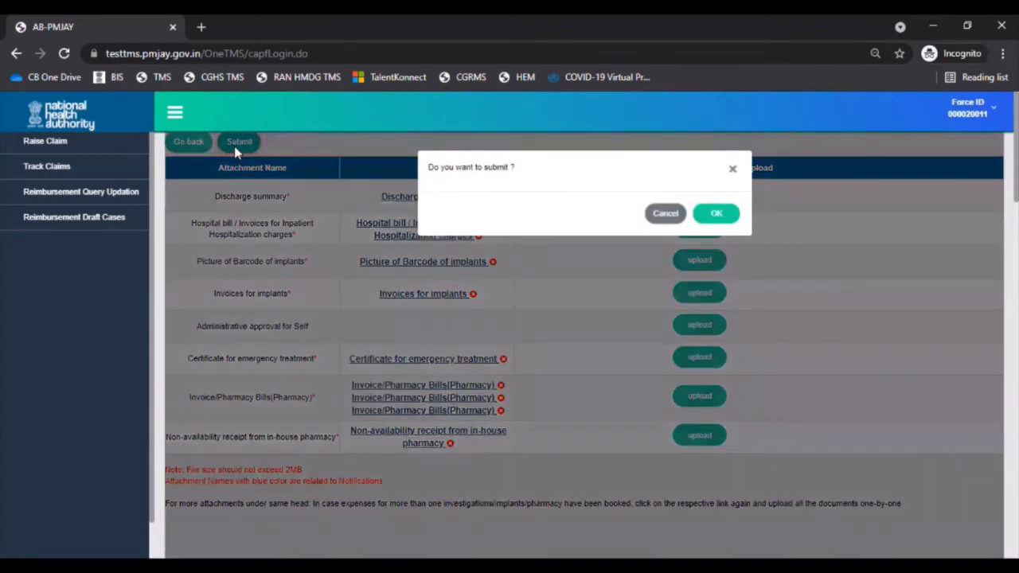
pyautogui.click(713, 203)
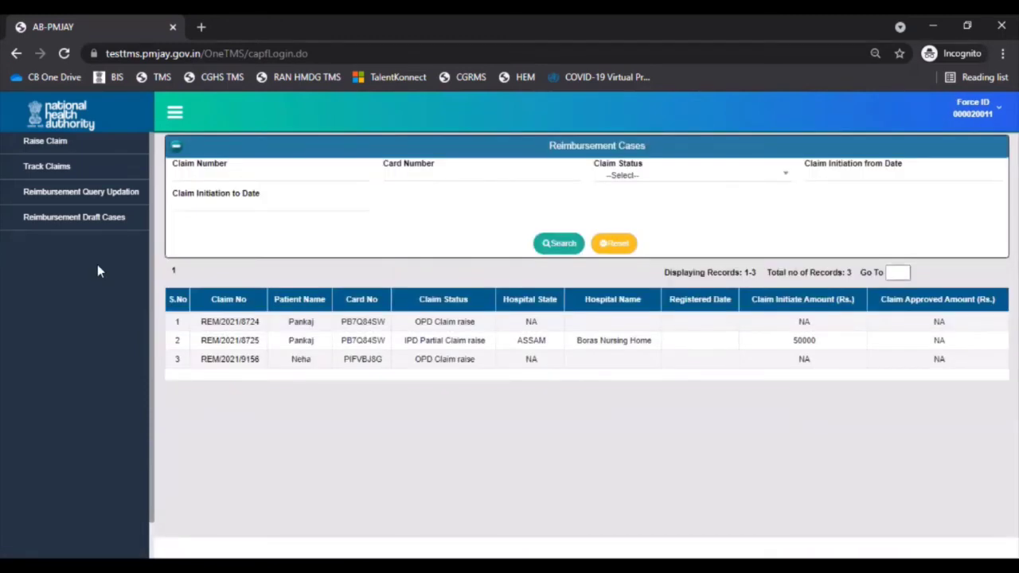
# - Show the Track Claims list of three reimbursement cases, including the first claim's CPD query status
pyautogui.click(73, 171)
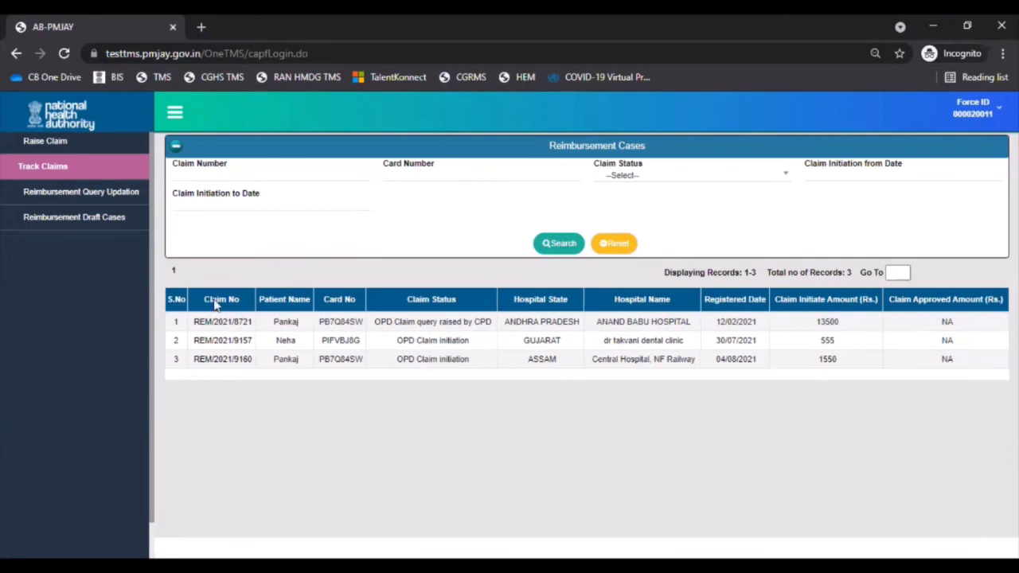
# - Open the CPD-queried OPD claim from Reimbursement Query Updation and confirm proceeding to its attachments
pyautogui.click(101, 198)
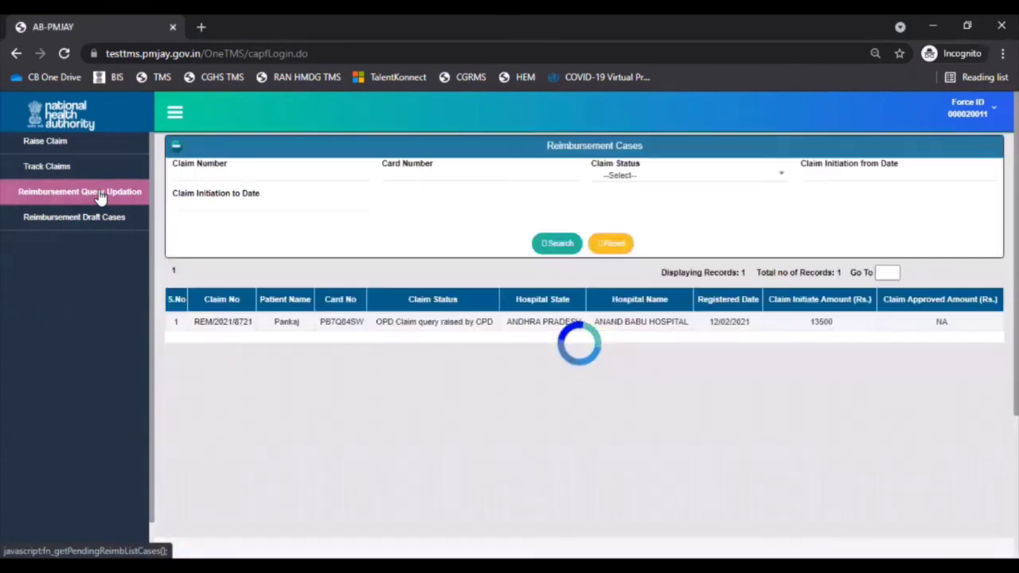
pyautogui.click(229, 322)
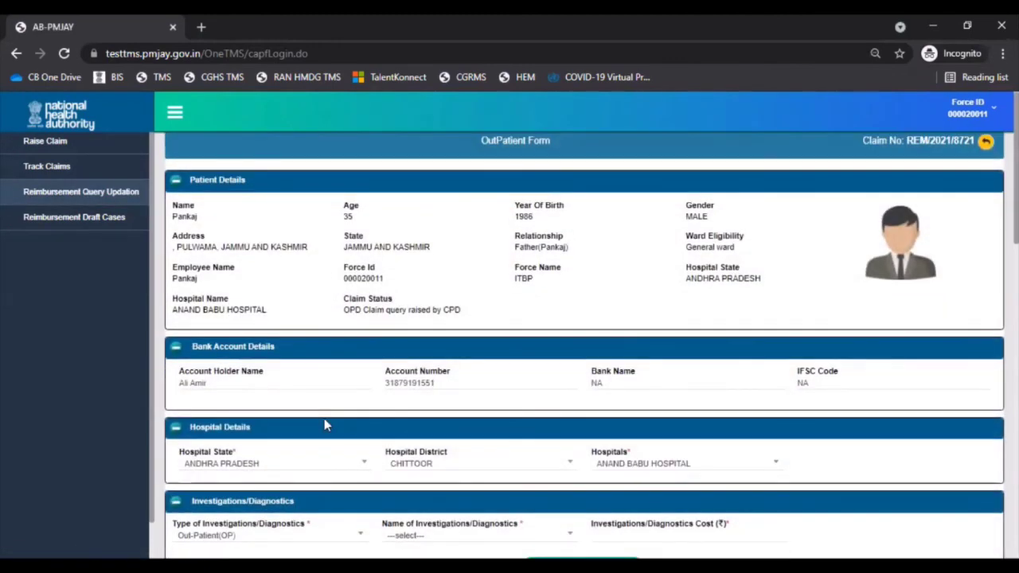
pyautogui.scroll(-2, 324, 426)
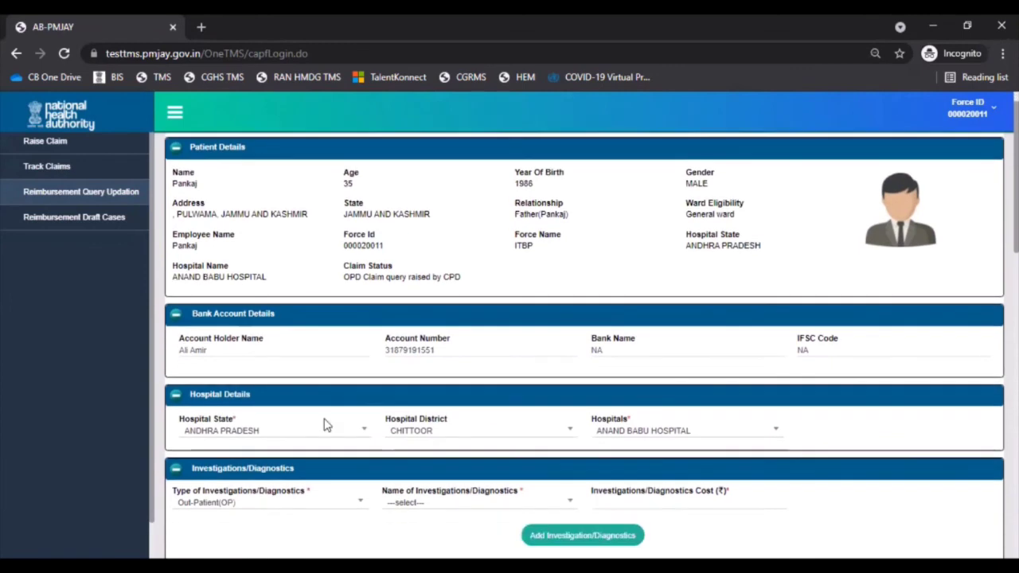
pyautogui.scroll(-10, 324, 426)
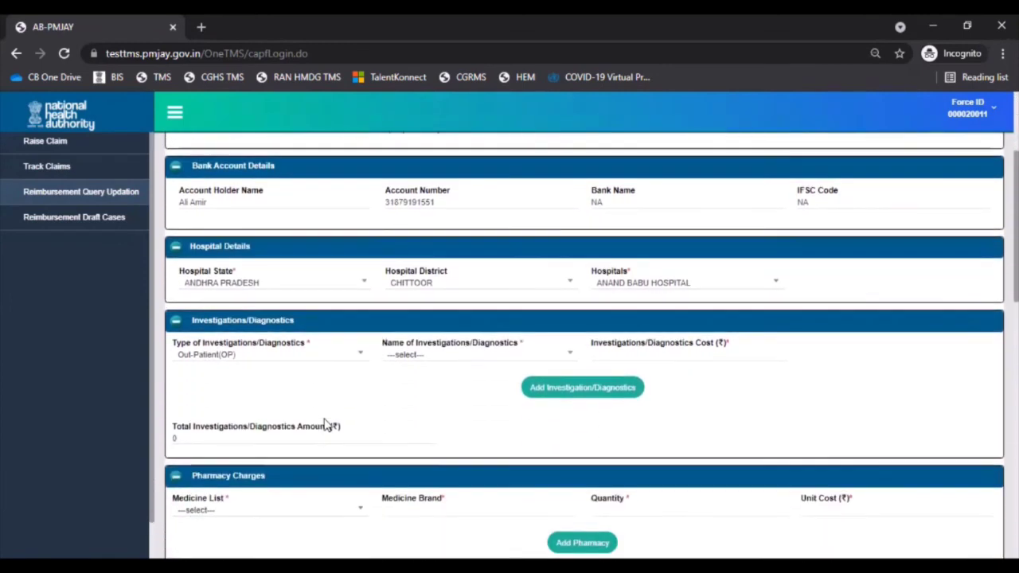
pyautogui.scroll(-8, 324, 426)
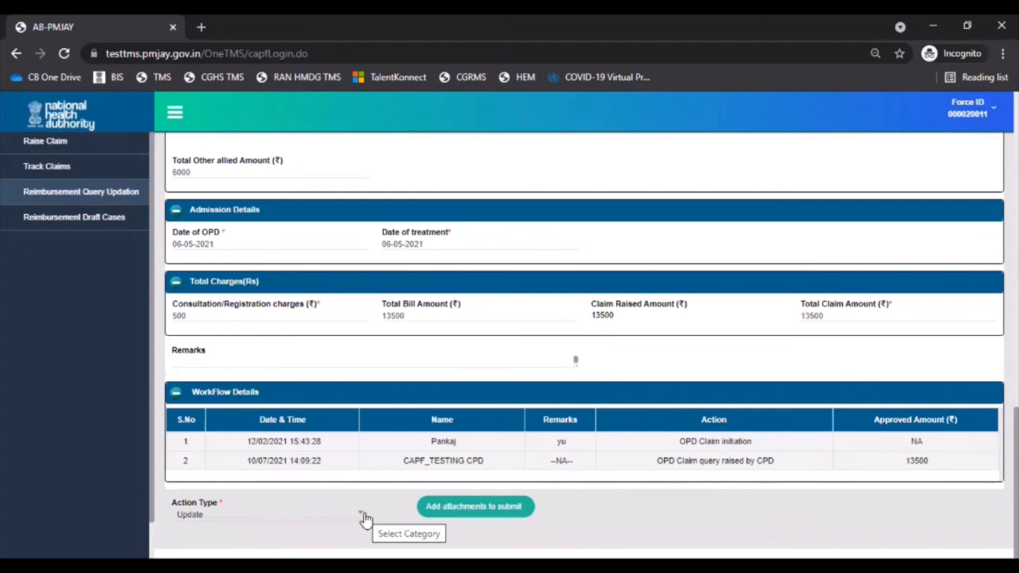
pyautogui.click(473, 507)
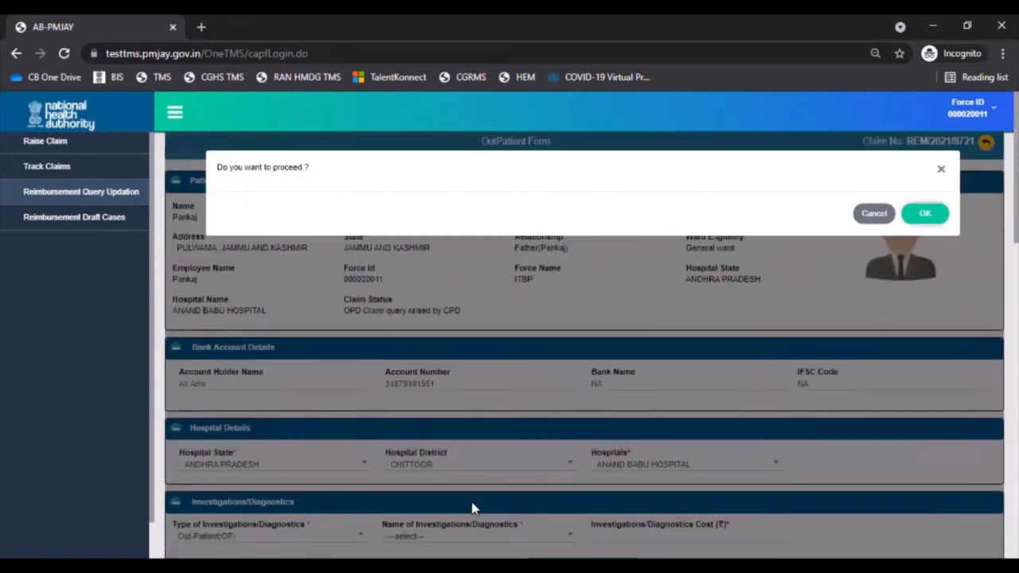
pyautogui.click(936, 215)
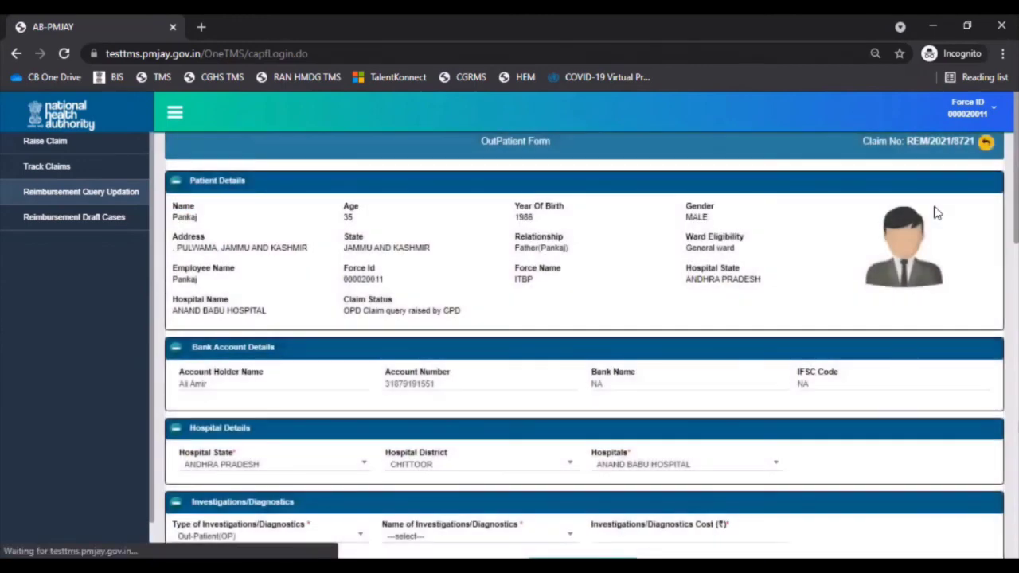